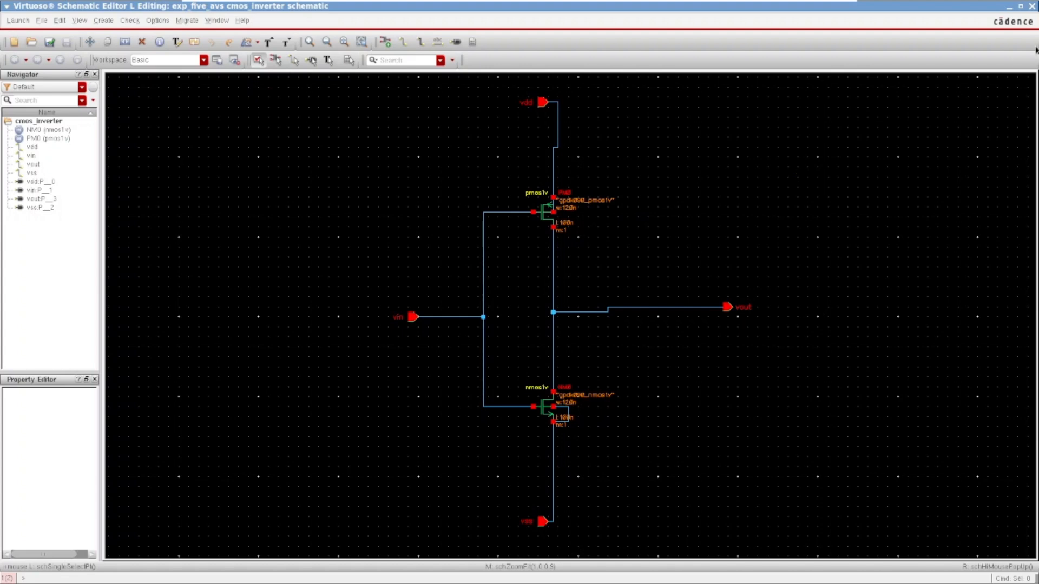
# Step: Close the existing inverter schematic and create a new library named test that attaches to an existing technology library
pyautogui.click(1032, 6)
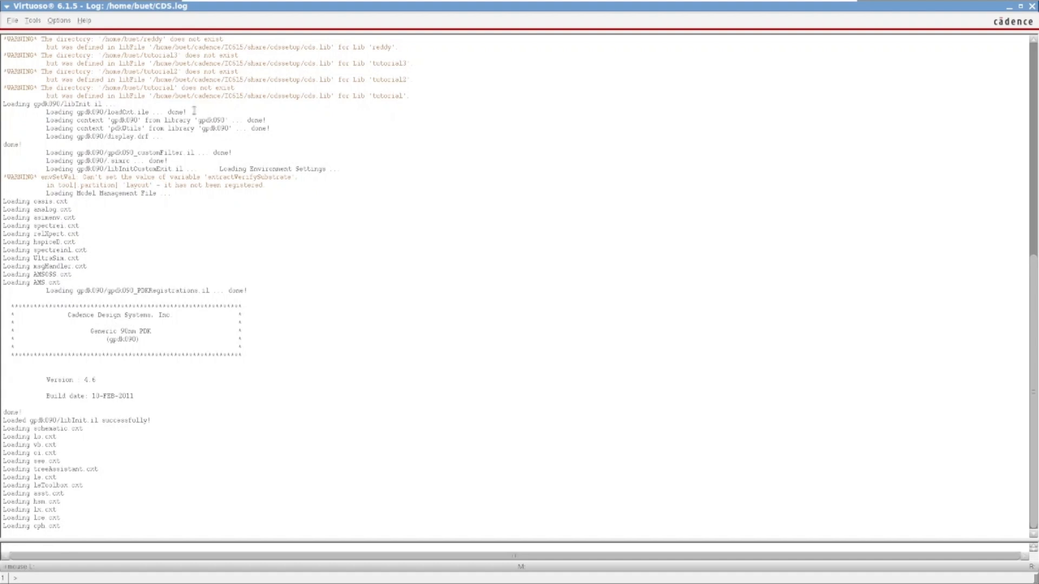
pyautogui.click(12, 22)
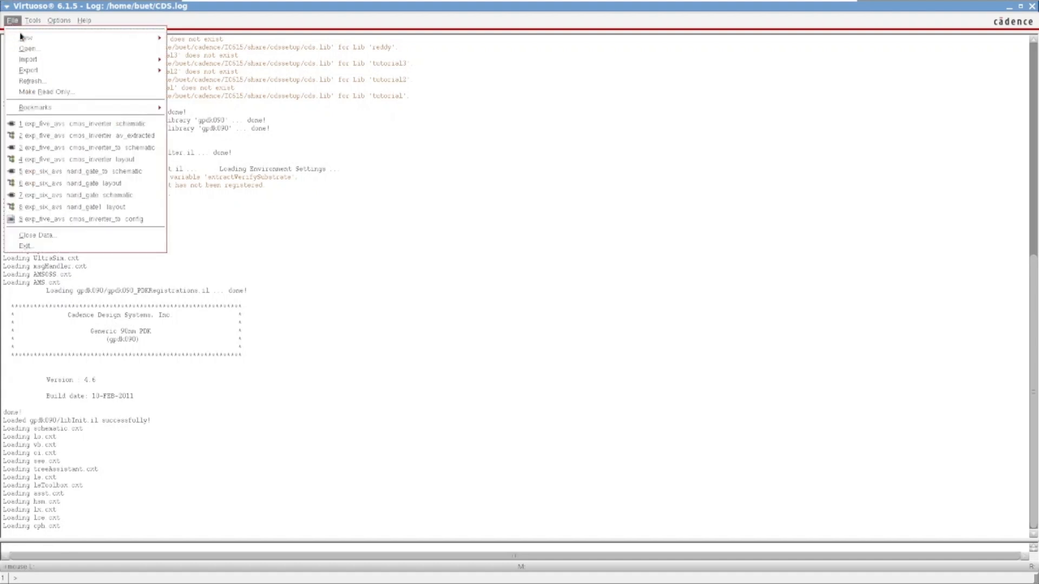
pyautogui.moveTo(27, 40)
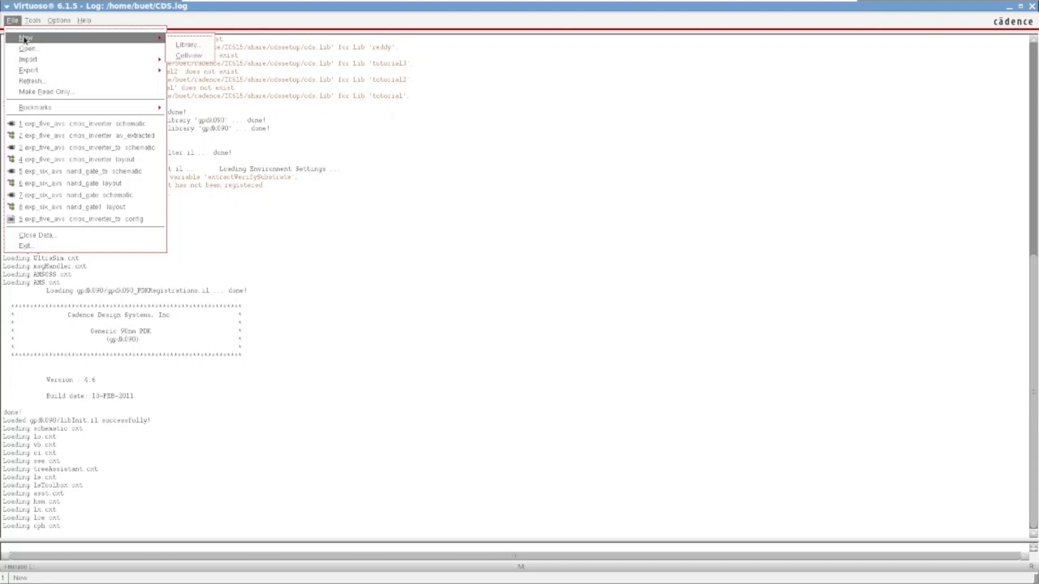
pyautogui.click(179, 49)
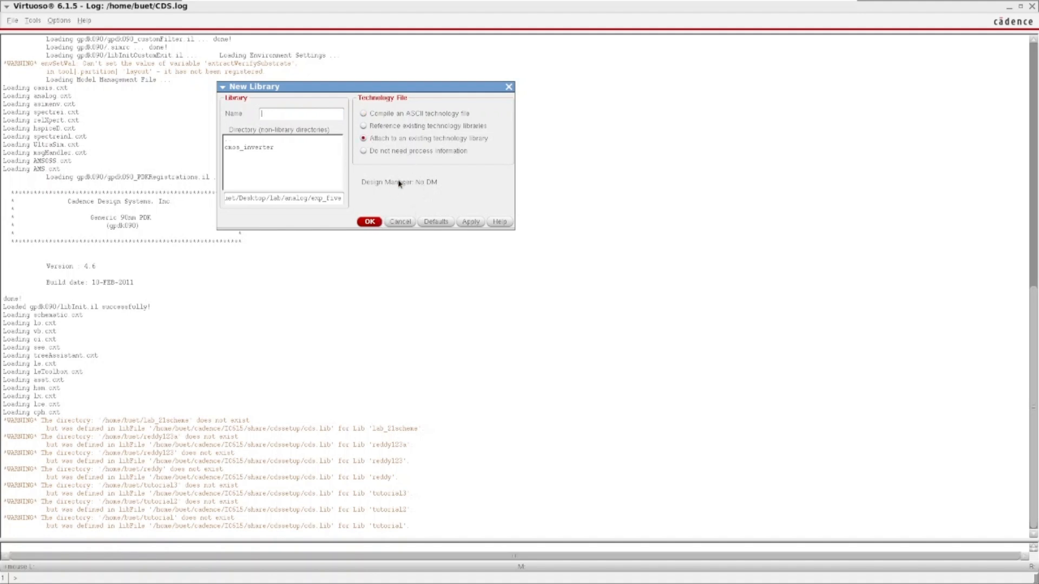
pyautogui.click(380, 223)
pyautogui.click(519, 303)
pyautogui.write('test')
pyautogui.click(370, 222)
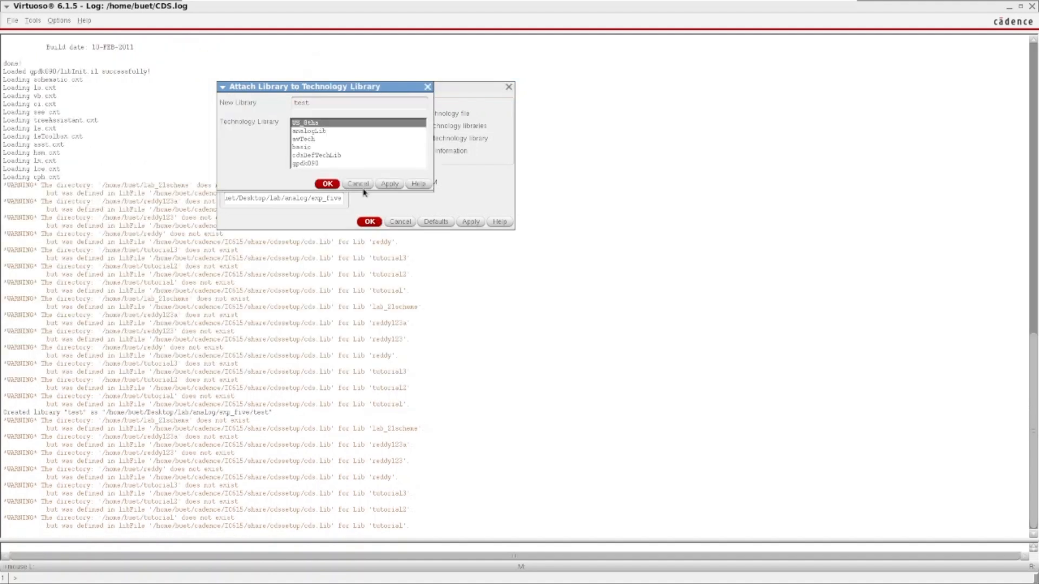
# Step: Attach the test library to the gpdk090 technology library
pyautogui.click(309, 163)
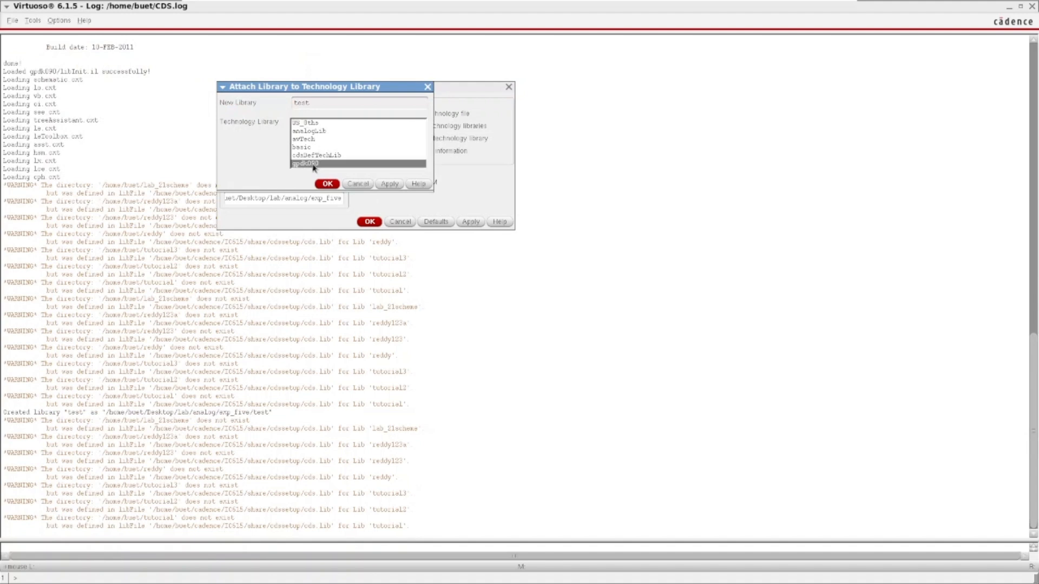
pyautogui.click(387, 184)
pyautogui.click(331, 186)
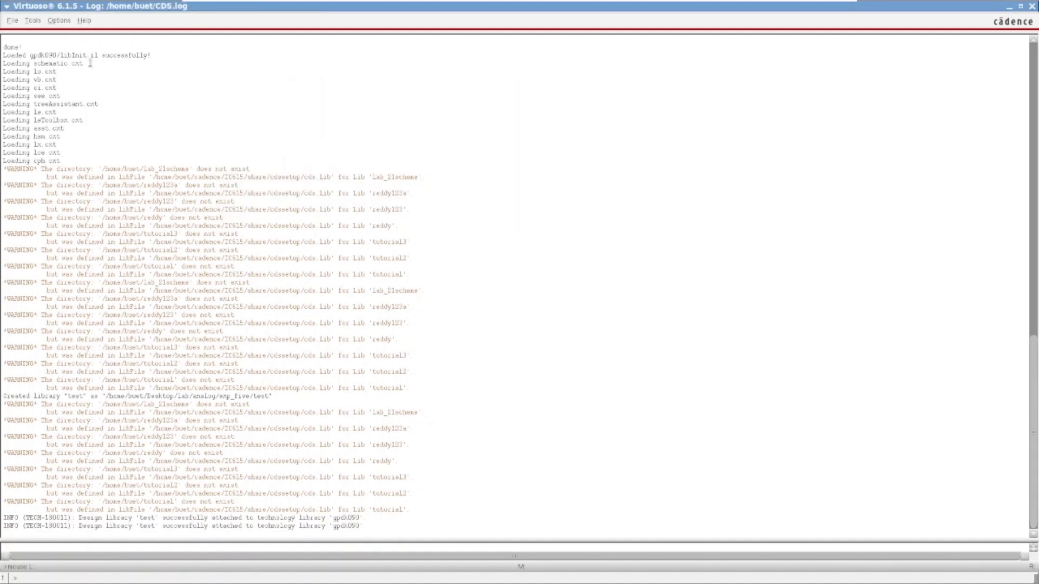
# Step: Create a schematic cellview for a cell named cmos_inv in the test library and maximize its editor window
pyautogui.click(12, 22)
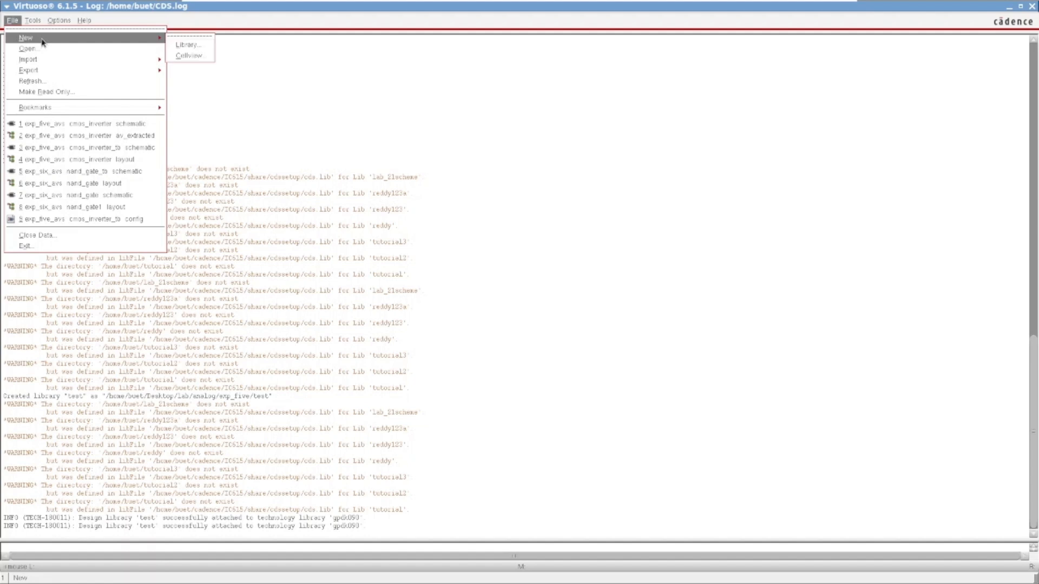
pyautogui.click(189, 55)
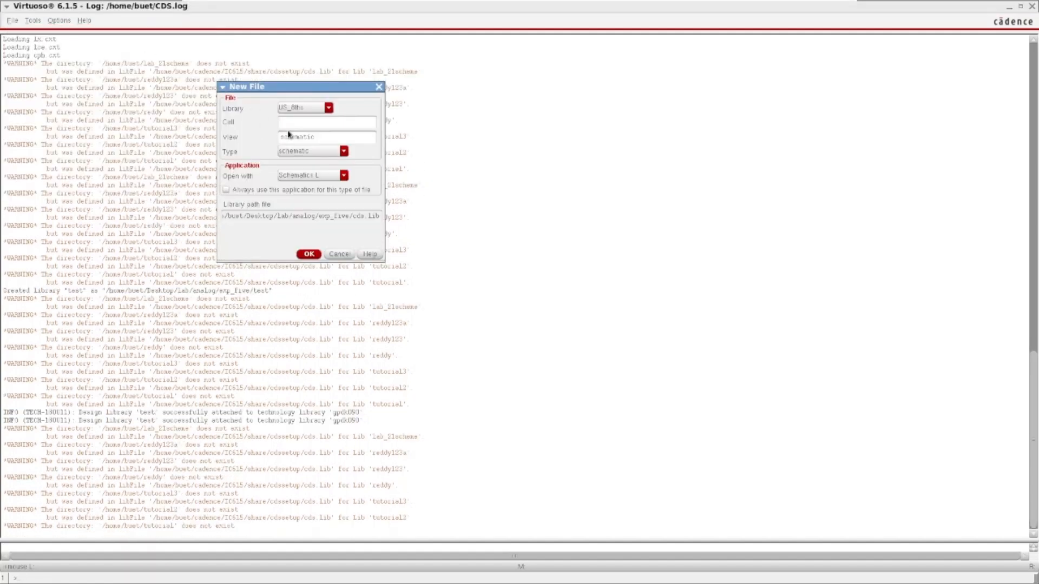
pyautogui.click(295, 108)
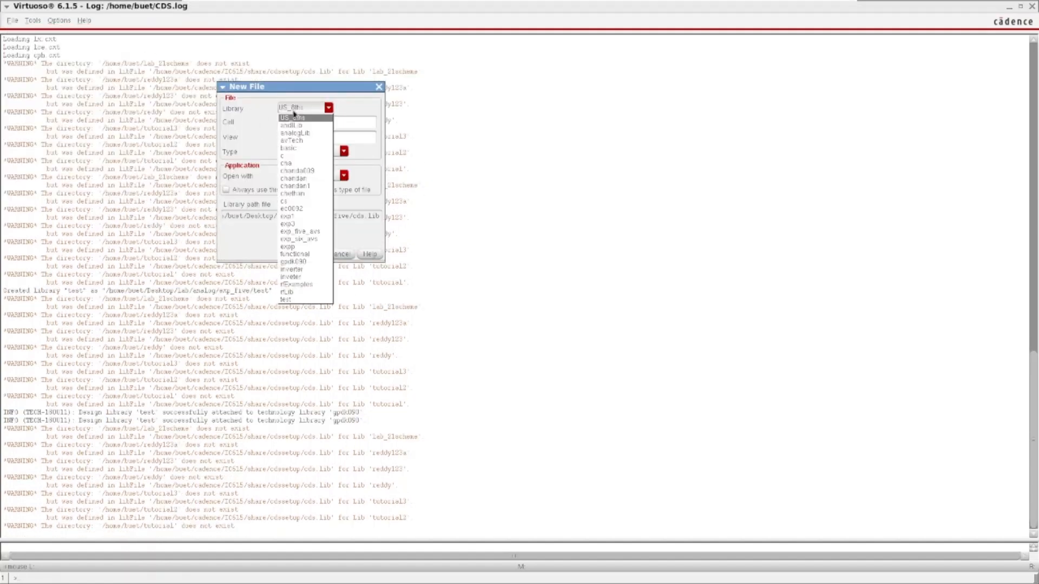
pyautogui.click(298, 299)
pyautogui.write('cao')
pyautogui.write('s_inv')
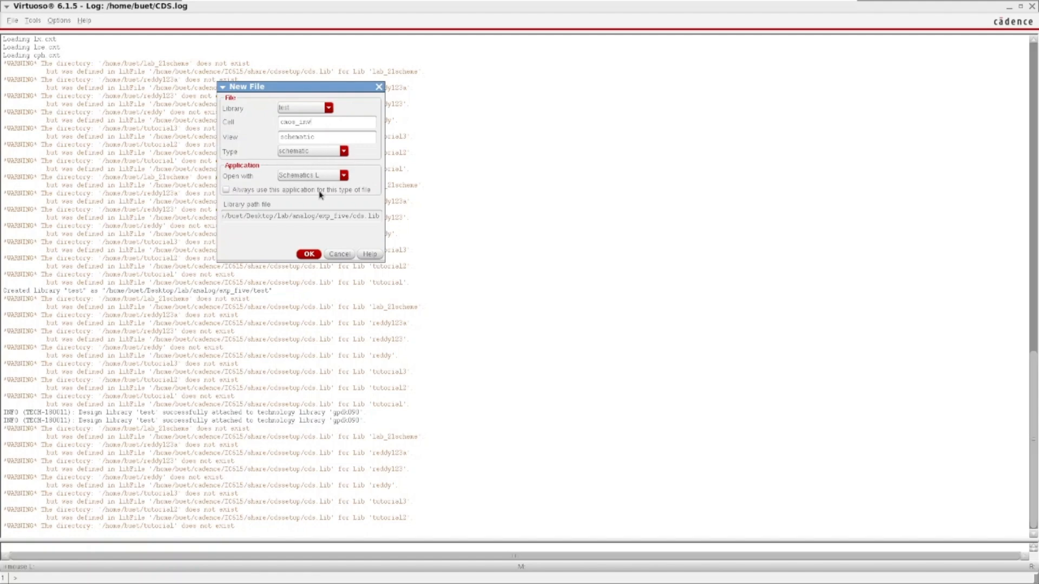
pyautogui.click(313, 254)
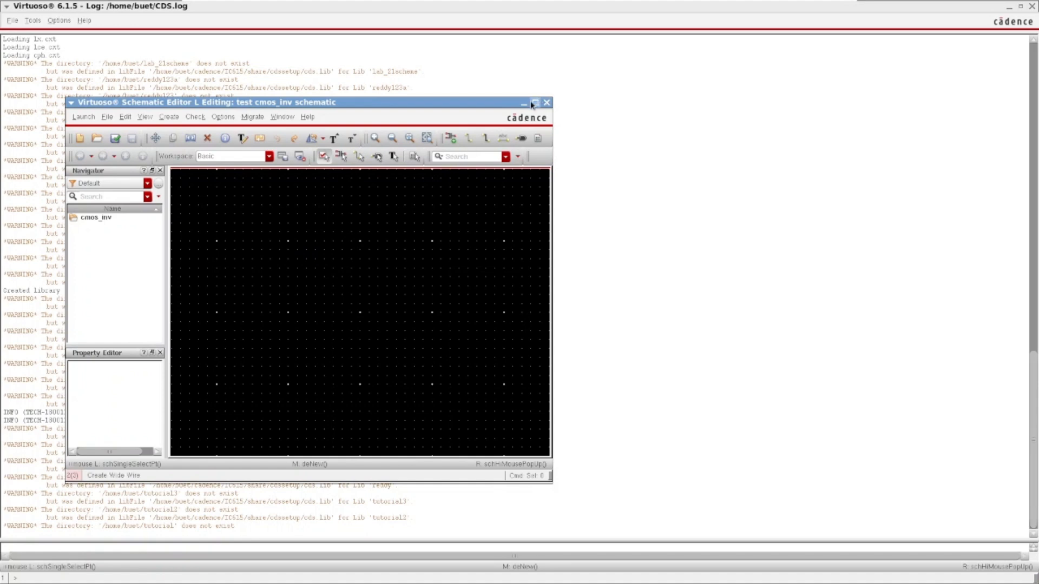
pyautogui.click(535, 102)
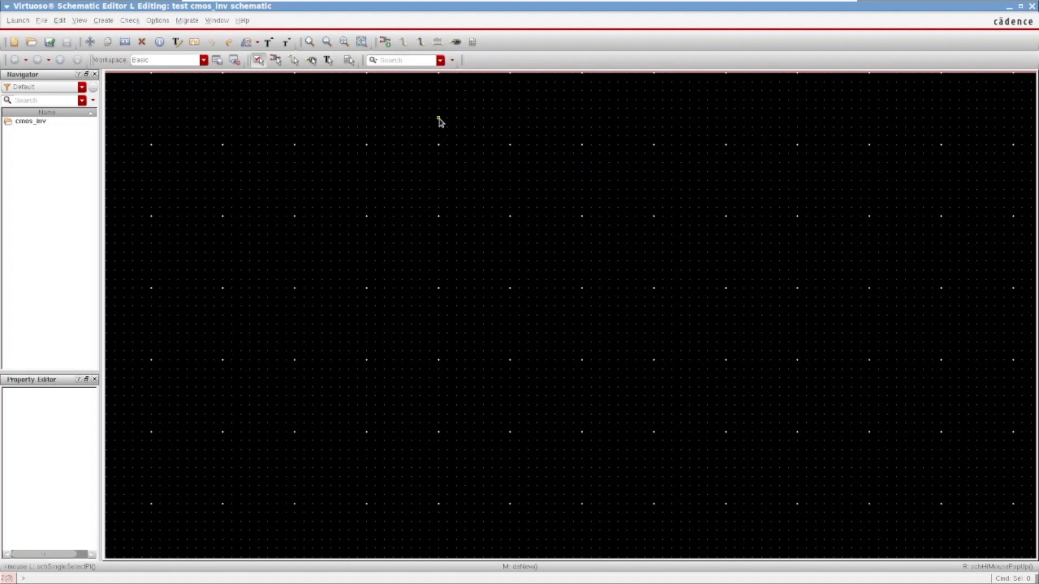
pyautogui.click(438, 41)
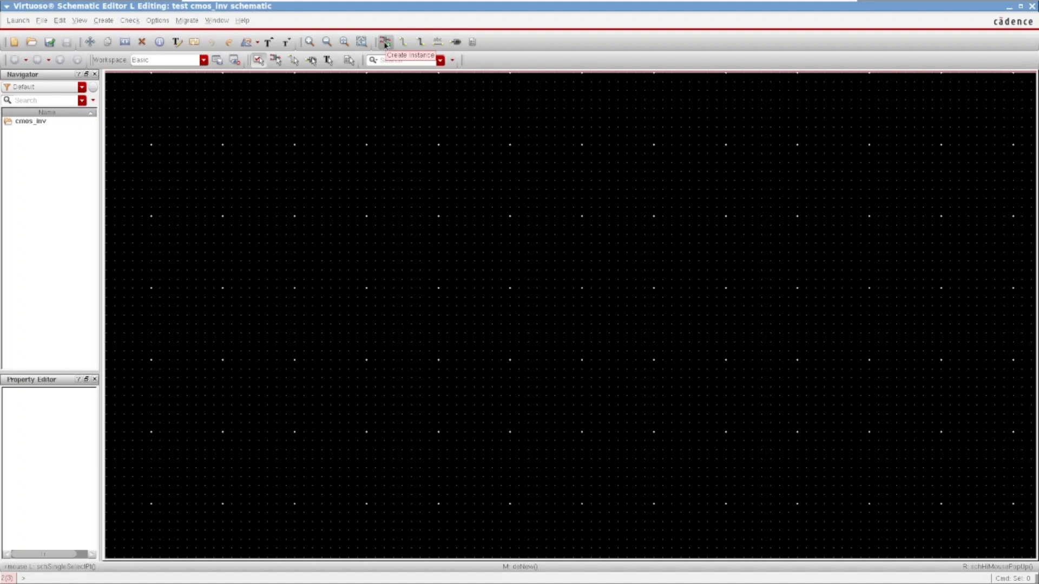
pyautogui.press('p')
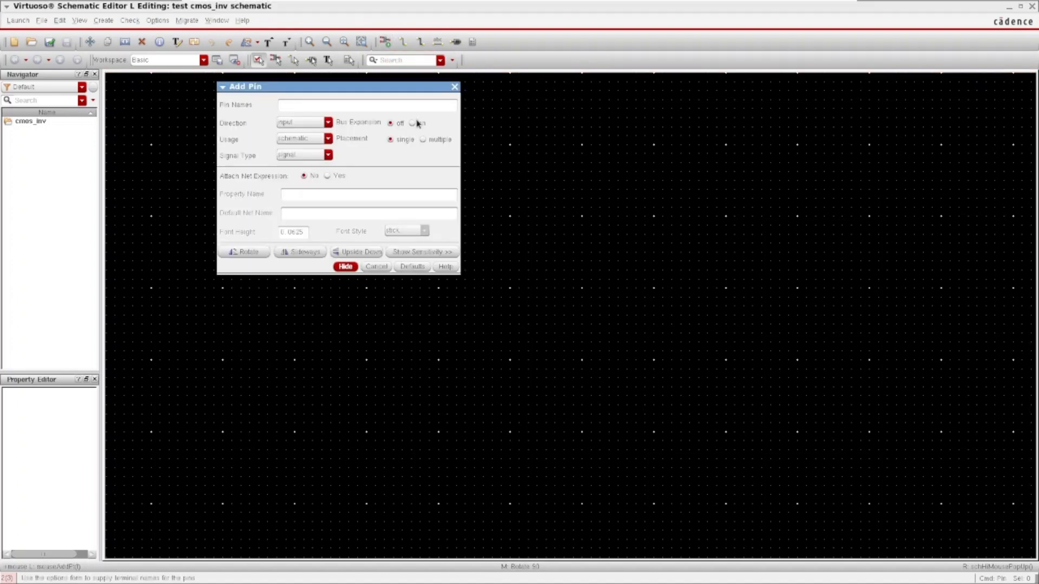
pyautogui.click(454, 87)
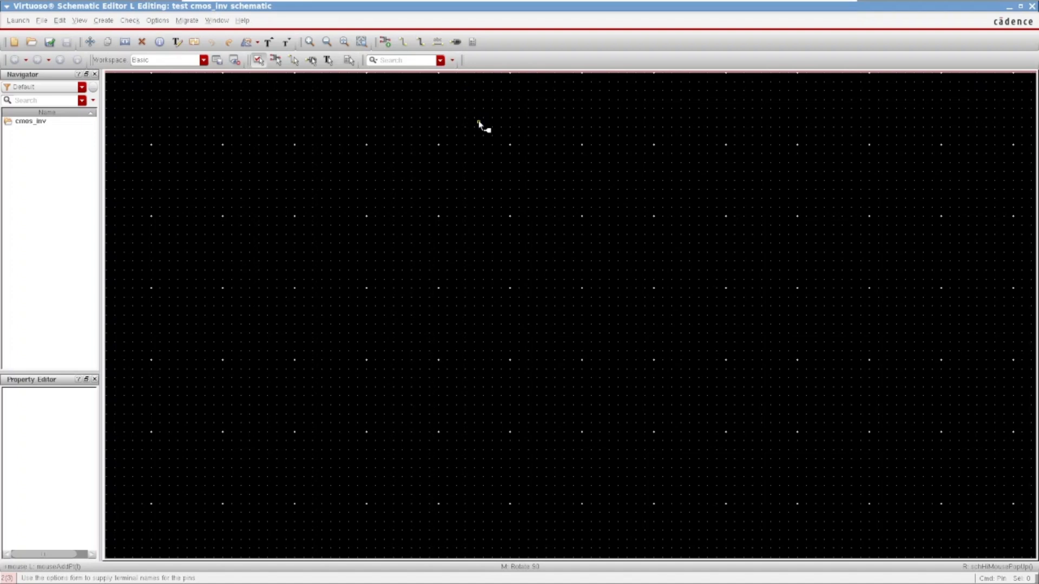
# Step: Place one pmos1v symbol instance from the gpdk090 library in the upper middle of the schematic, keeping its default parameters
pyautogui.press('i')
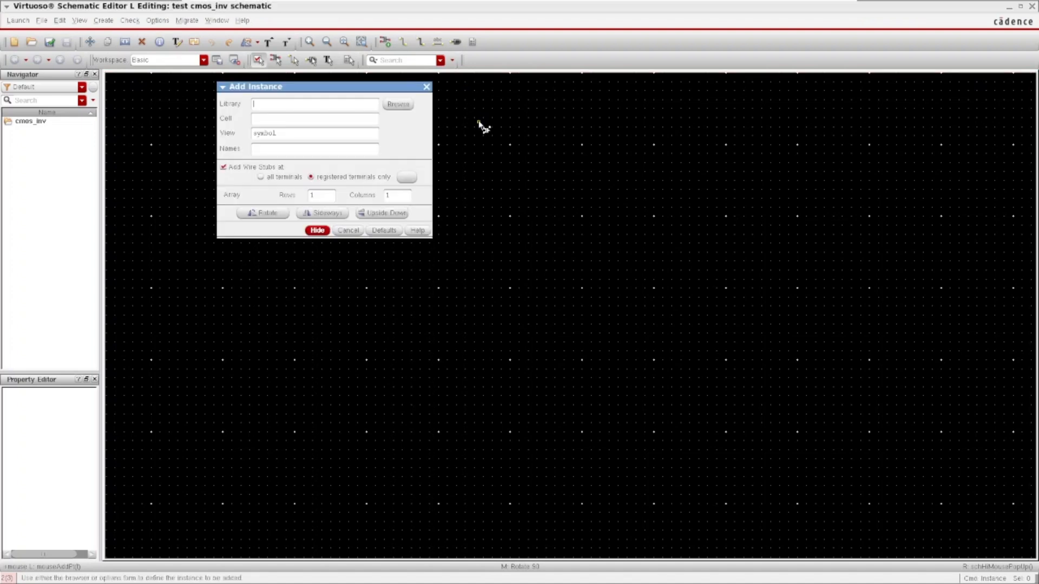
pyautogui.click(398, 104)
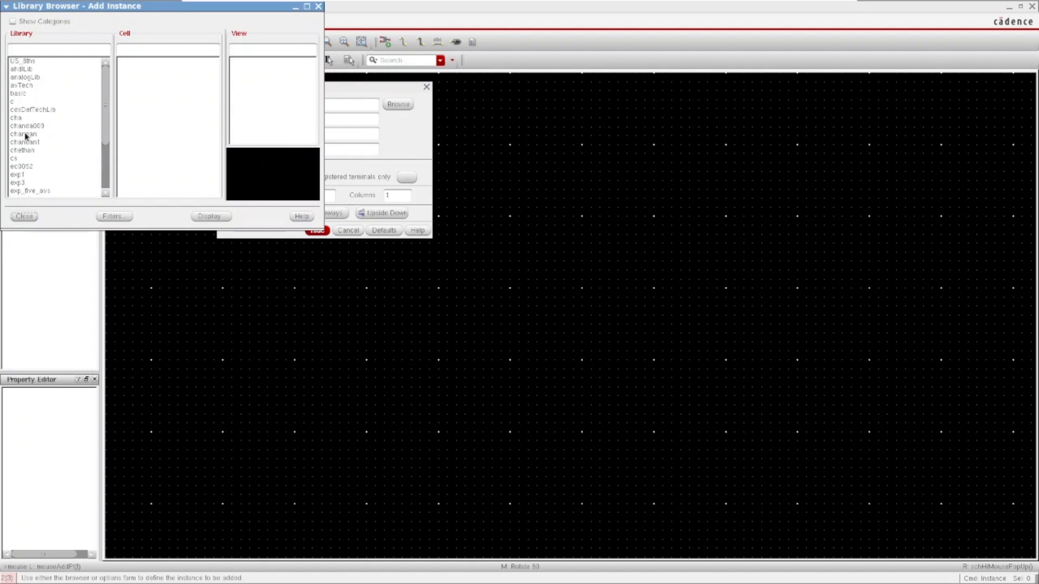
pyautogui.moveTo(105, 124); pyautogui.dragTo(104, 151)
pyautogui.click(36, 167)
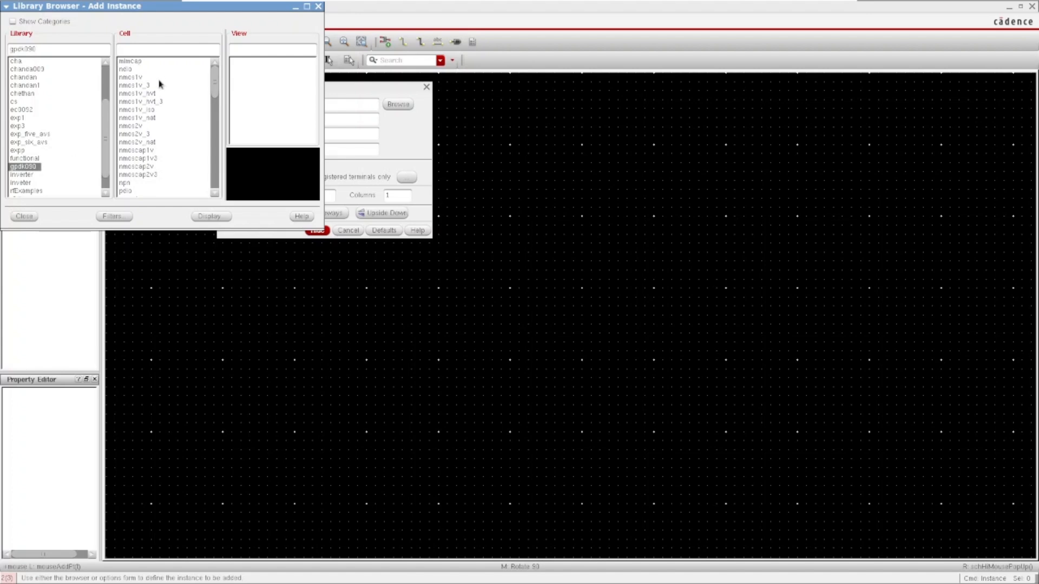
pyautogui.moveTo(214, 93); pyautogui.dragTo(215, 108)
pyautogui.click(141, 118)
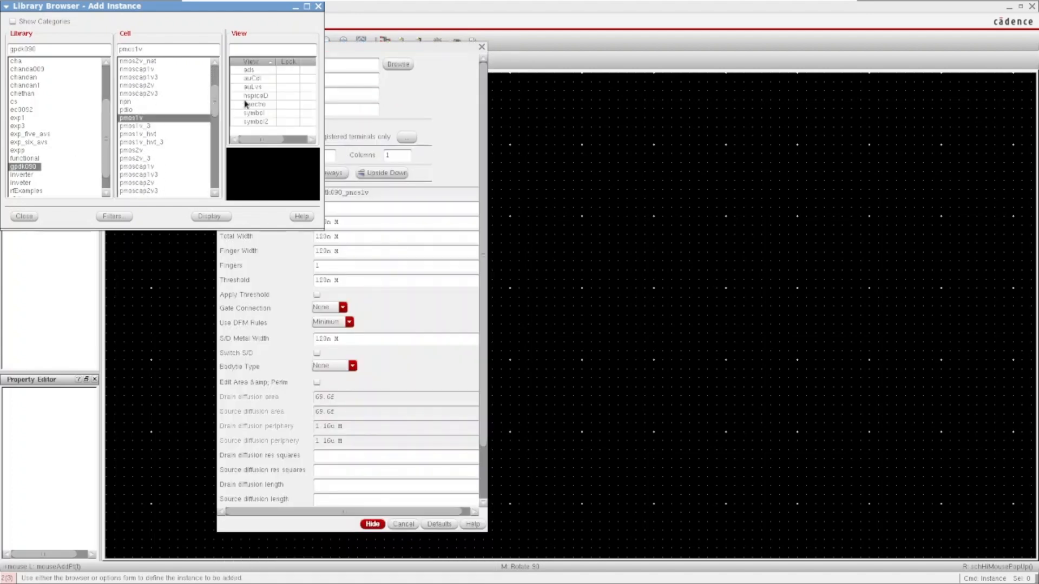
pyautogui.click(259, 114)
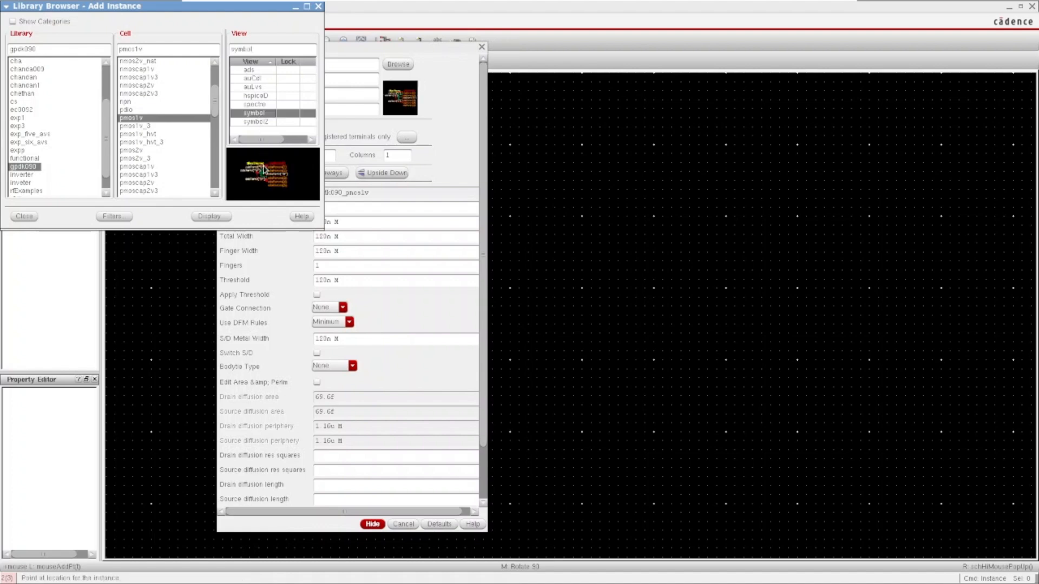
pyautogui.click(24, 217)
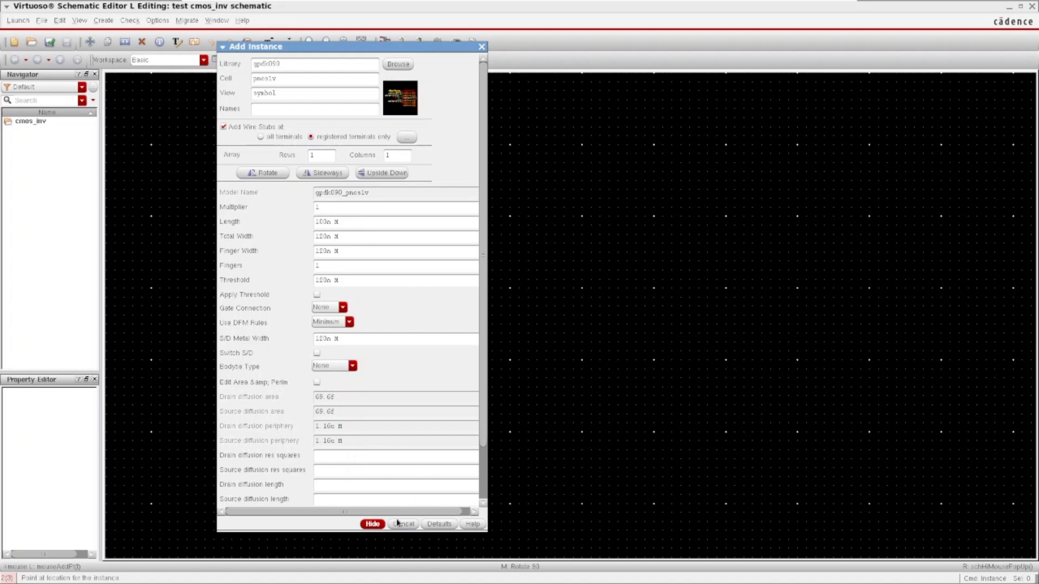
pyautogui.click(374, 525)
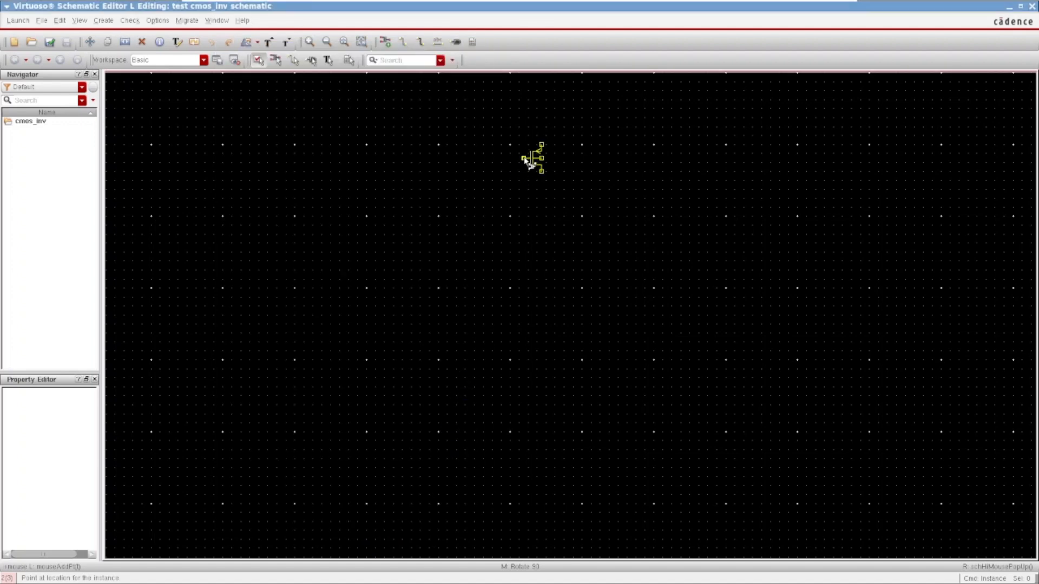
pyautogui.click(498, 206)
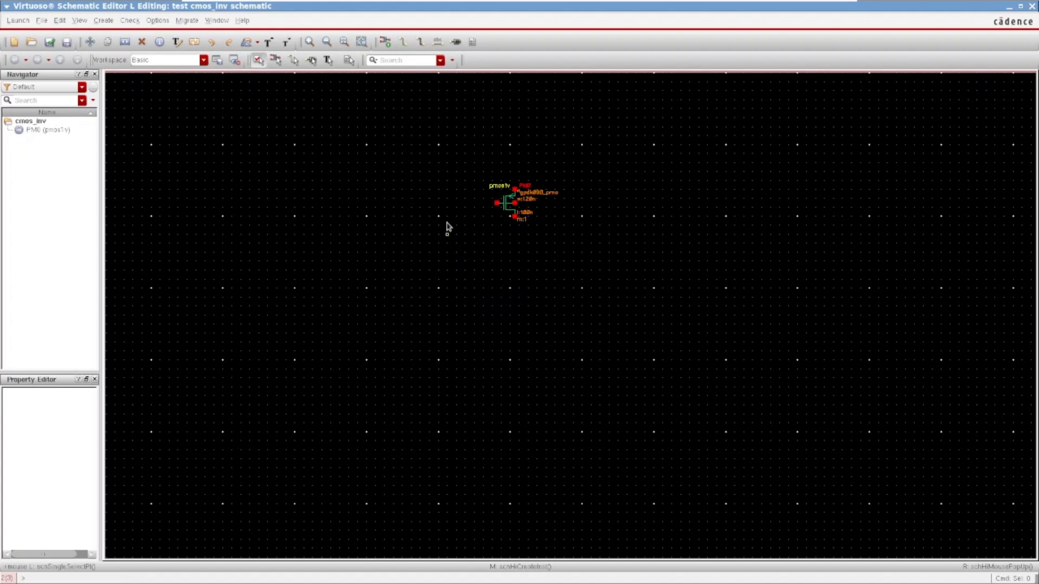
# Step: Place one nmos1v symbol instance from the gpdk090 library below the PMOS transistor, keeping its default parameters
pyautogui.click(385, 43)
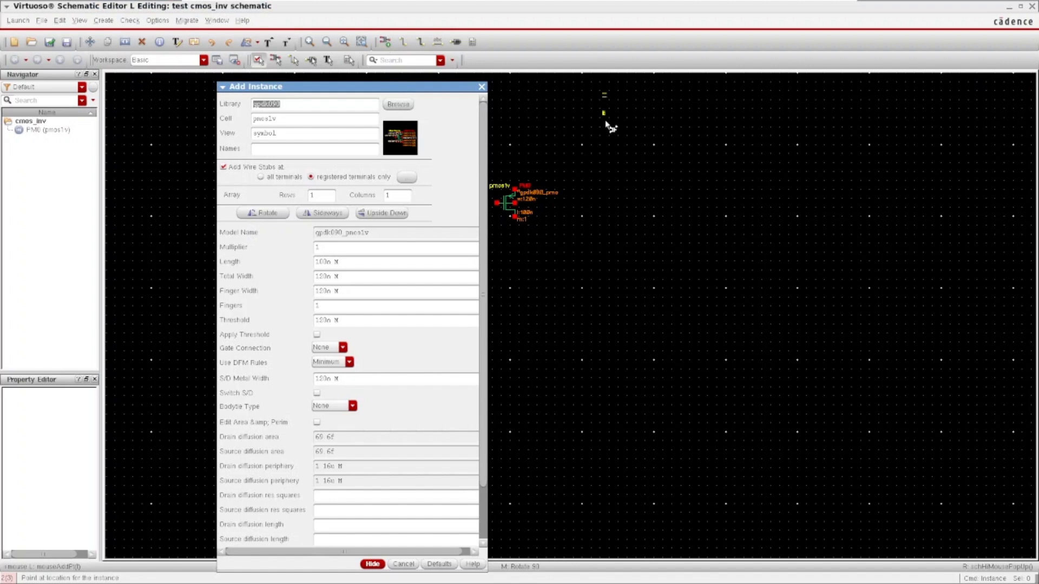
pyautogui.click(398, 105)
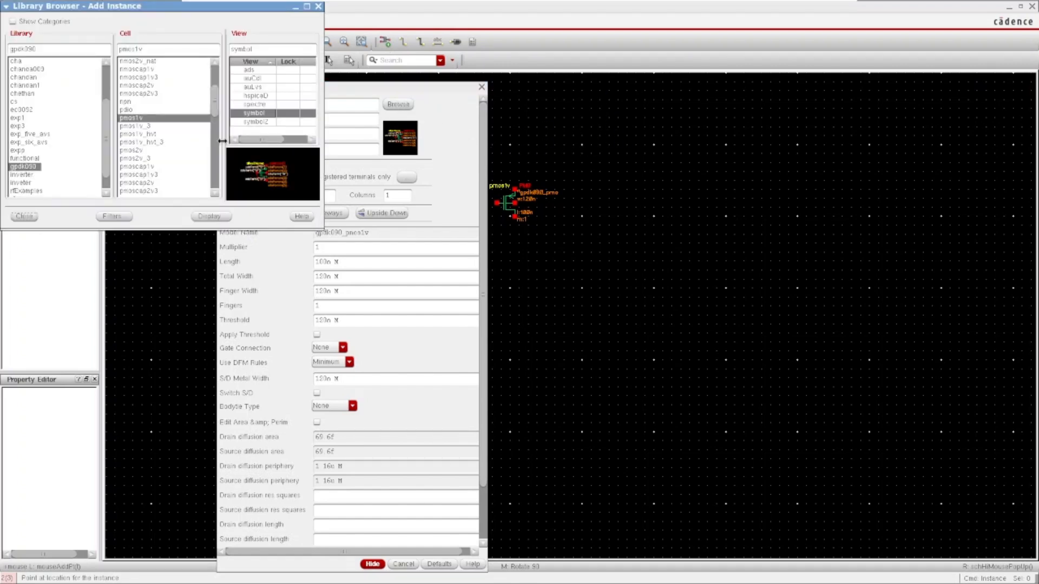
pyautogui.scroll(3, 214, 114)
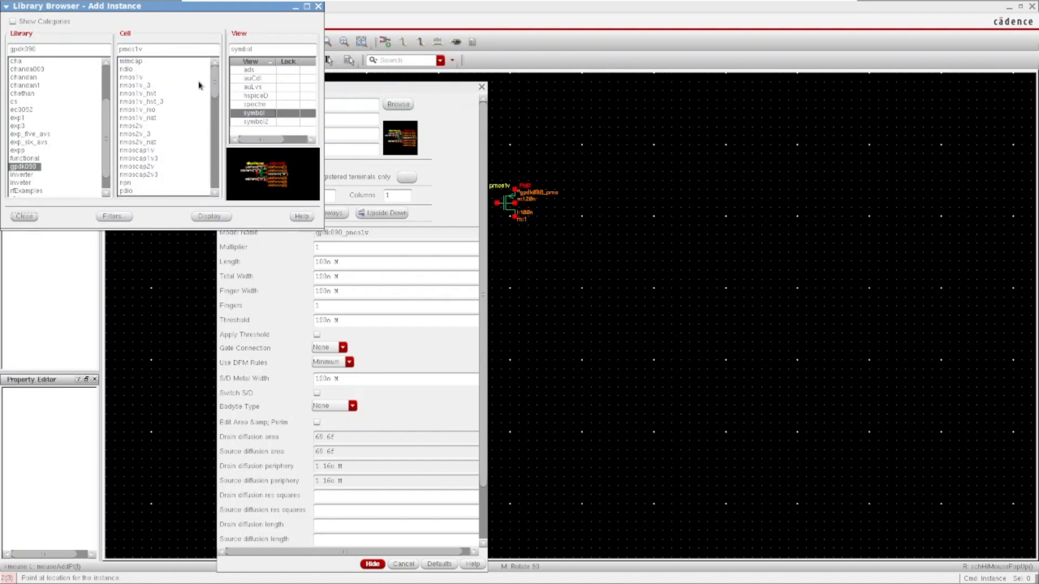
pyautogui.click(136, 79)
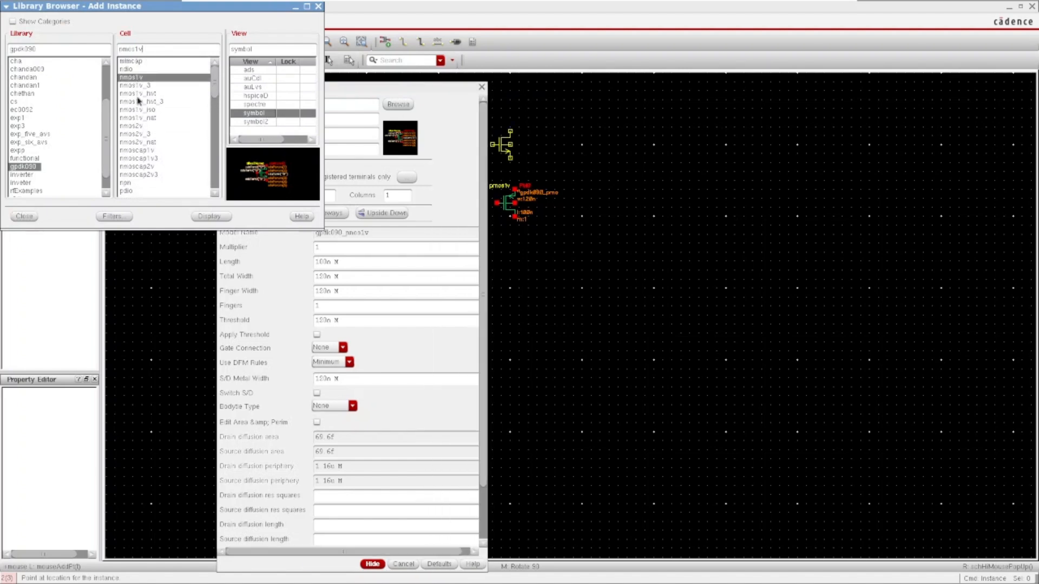
pyautogui.click(25, 217)
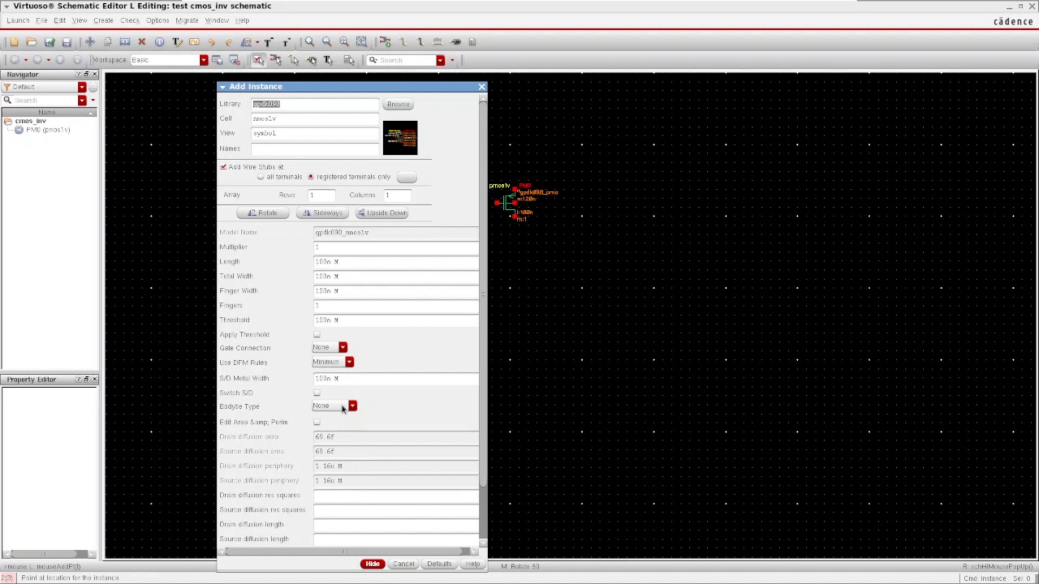
pyautogui.click(373, 564)
pyautogui.click(492, 342)
pyautogui.press('Escape')
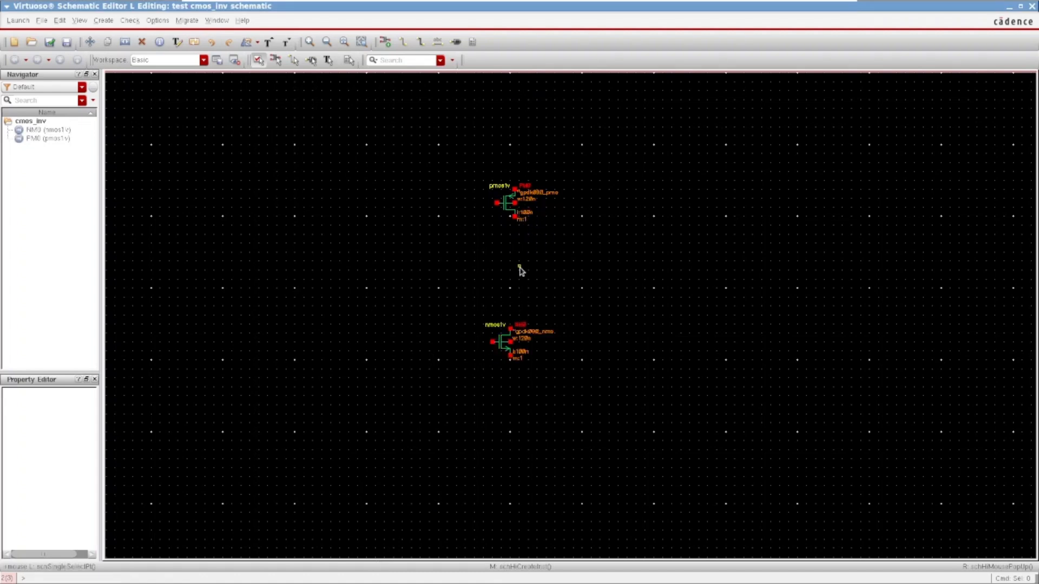
pyautogui.scroll(1, 514, 263)
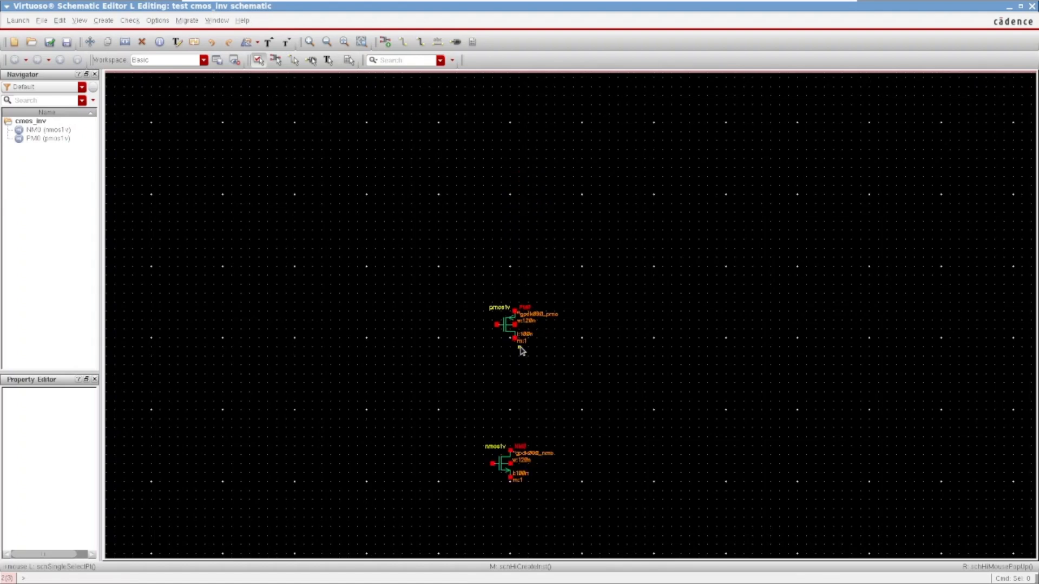
pyautogui.keyDown('ctrl'); pyautogui.scroll(2, 517, 357); pyautogui.keyUp('ctrl')
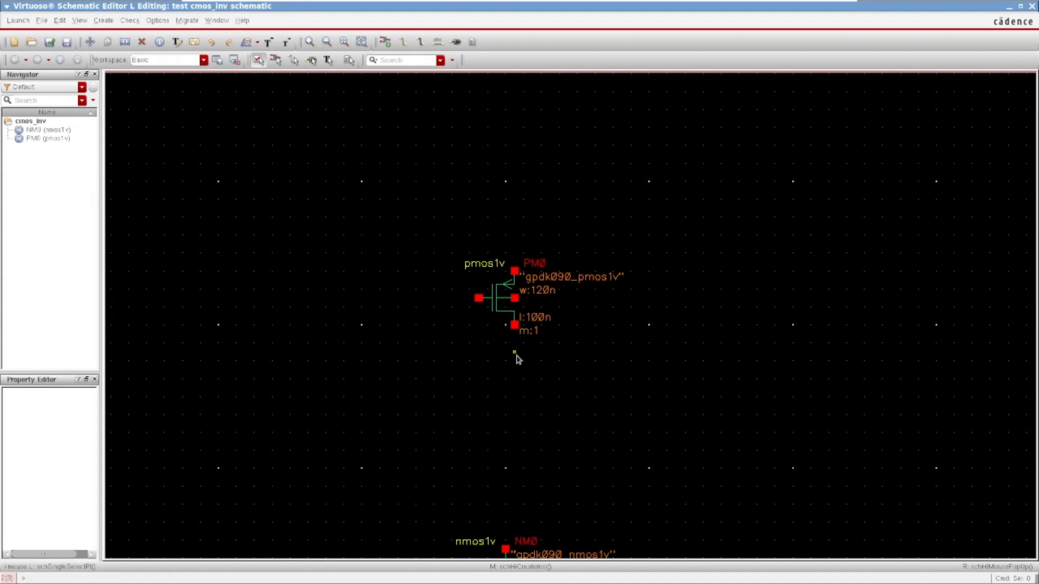
pyautogui.scroll(-1, 517, 359)
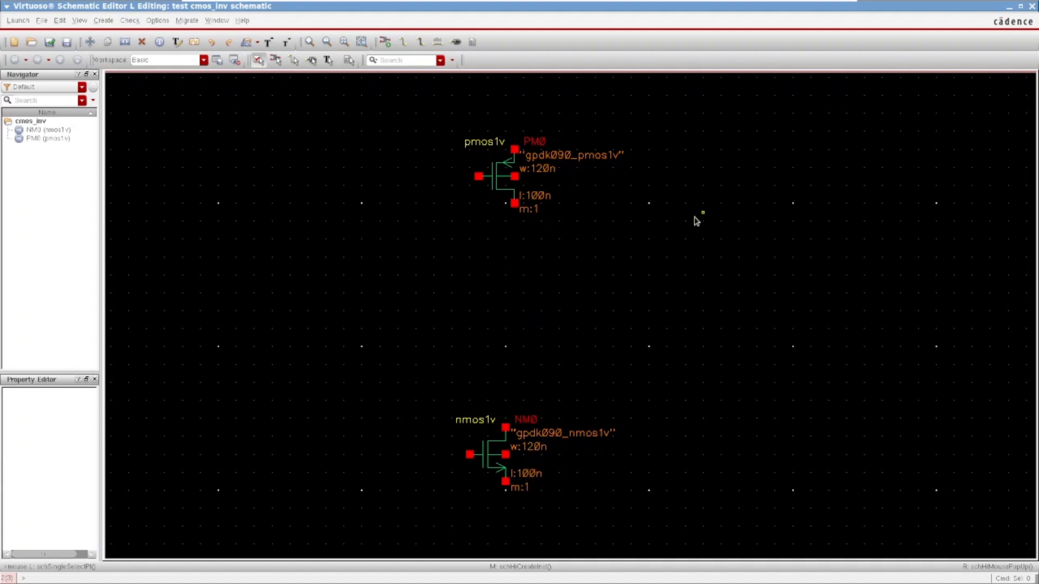
pyautogui.keyDown('ctrl'); pyautogui.scroll(-2, 525, 253); pyautogui.keyUp('ctrl')
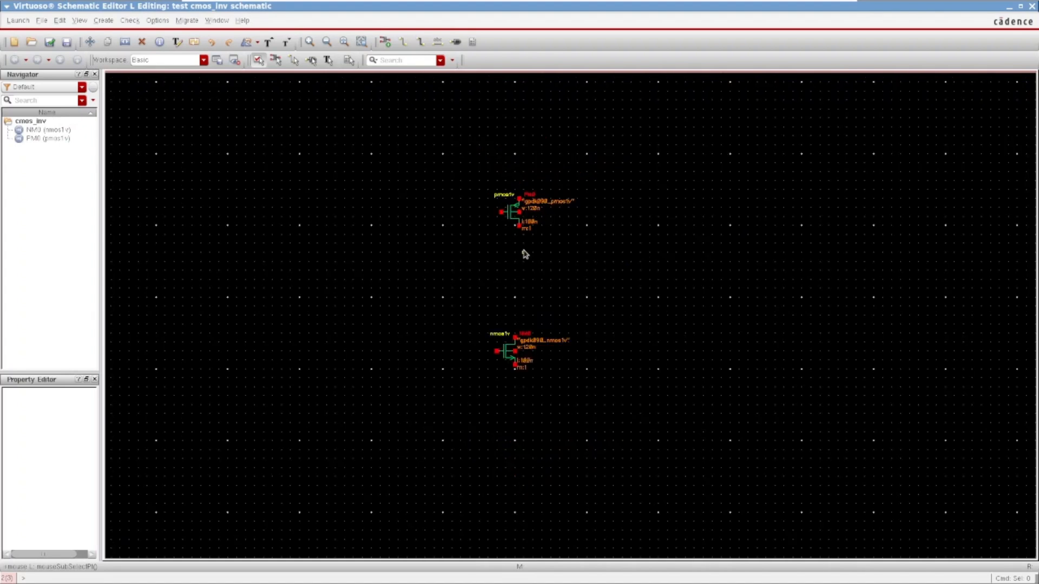
pyautogui.scroll(2, 530, 256)
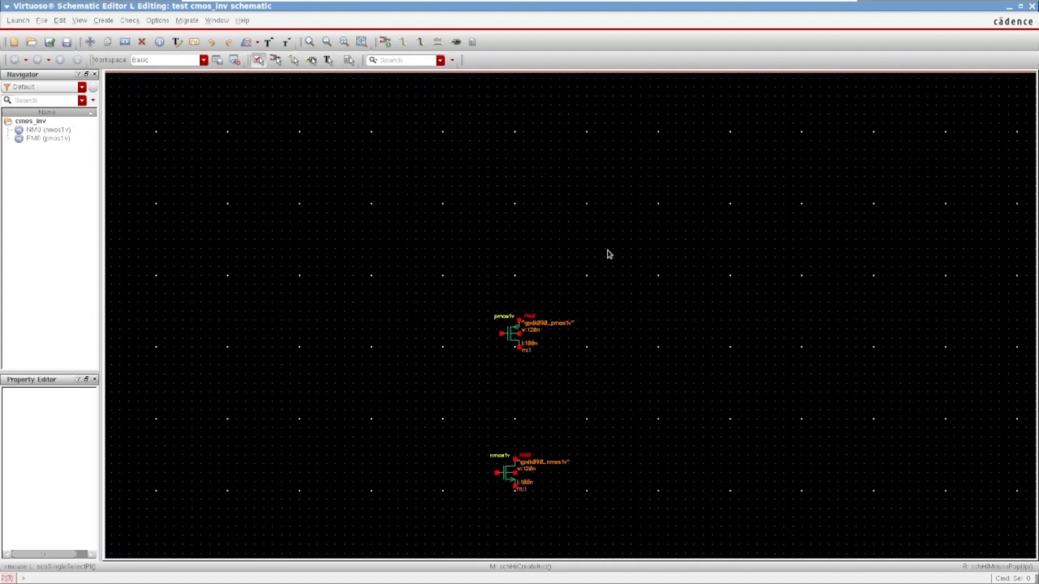
# Step: Close the cmos_inv schematic of the test library without saving its changes
pyautogui.moveTo(1025, 4)
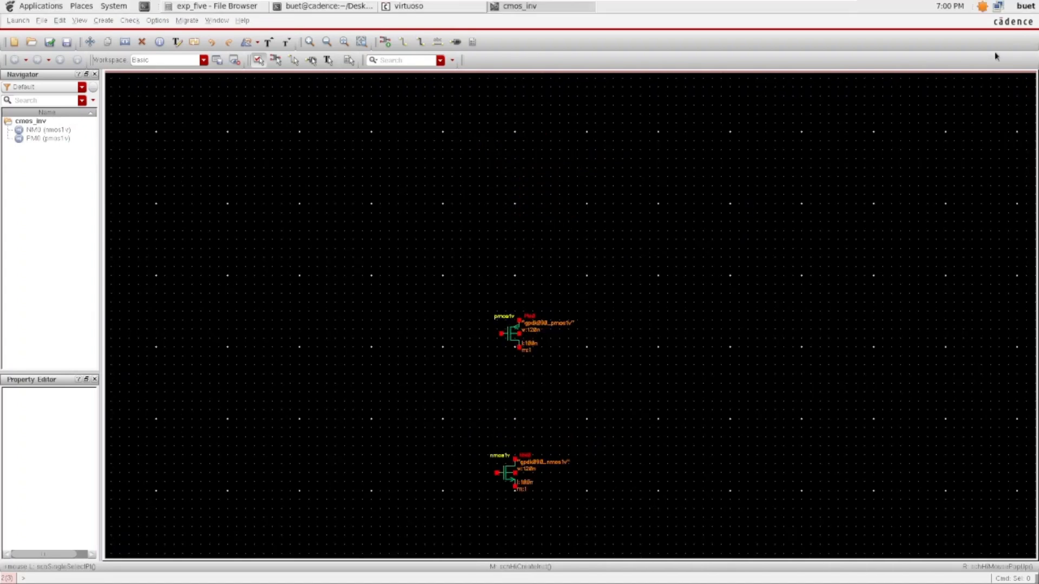
pyautogui.click(1032, 6)
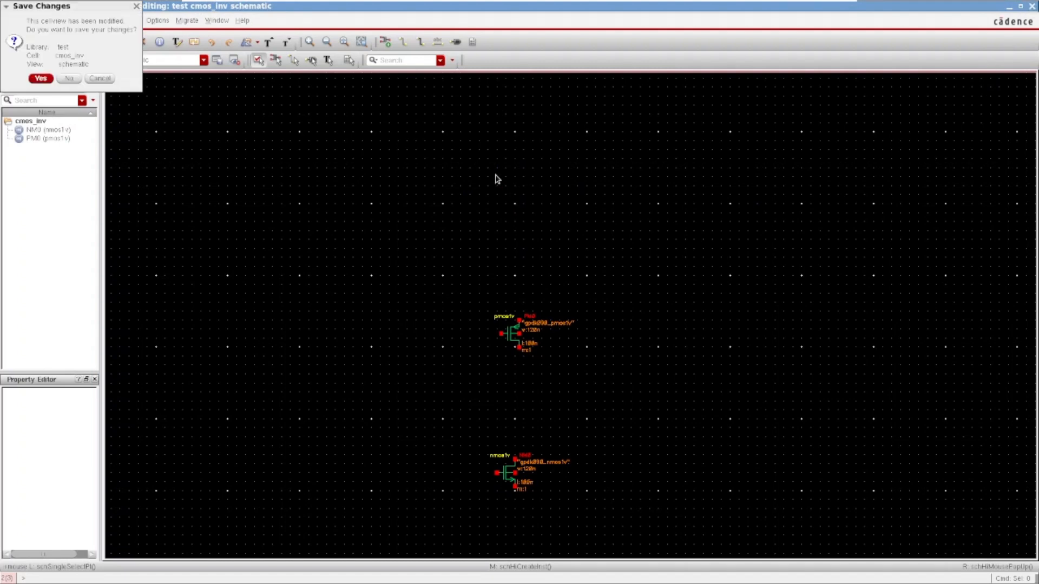
pyautogui.click(68, 79)
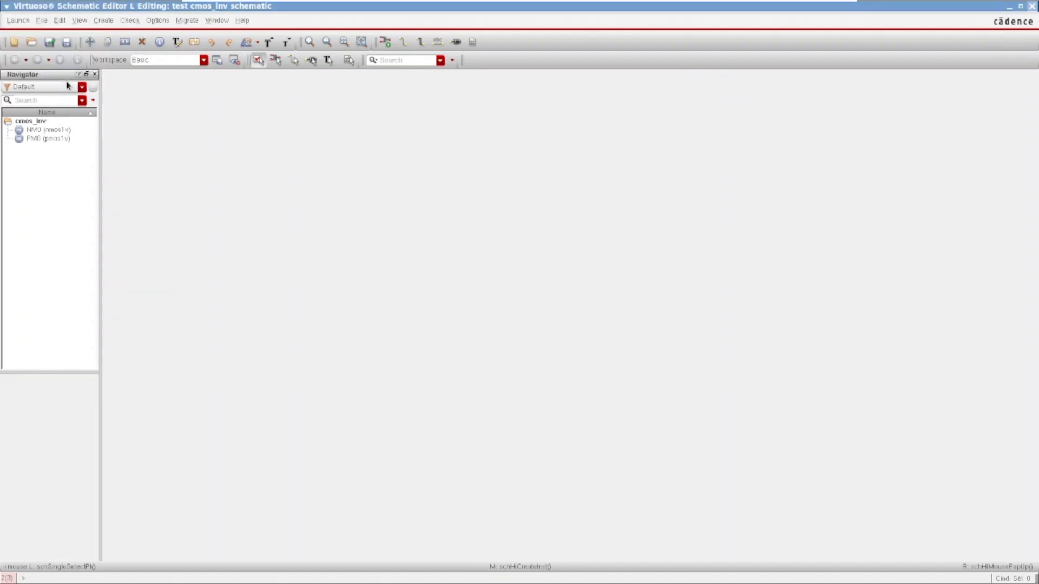
pyautogui.click(13, 20)
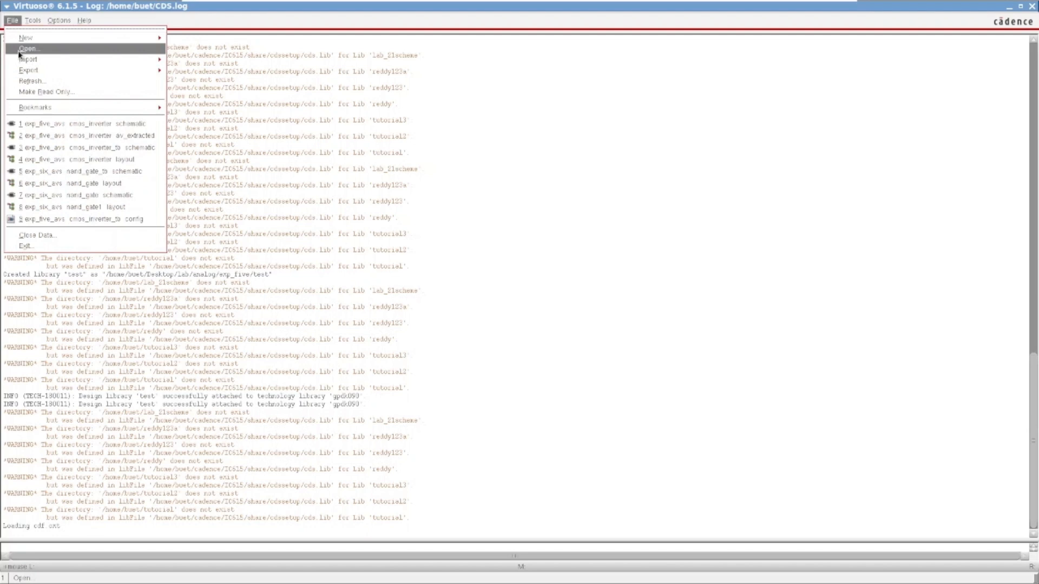
pyautogui.click(27, 56)
pyautogui.click(278, 105)
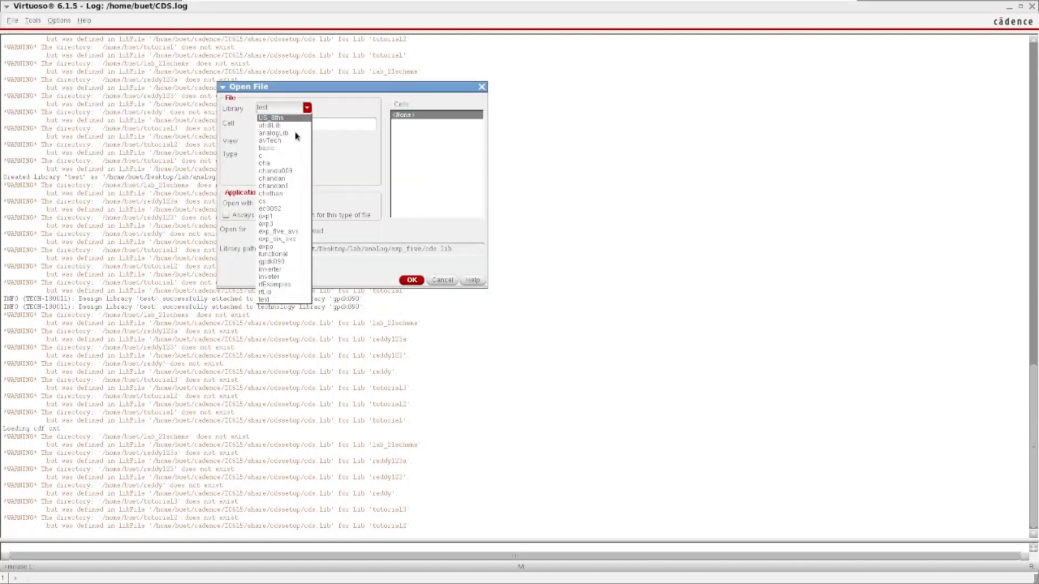
pyautogui.click(439, 278)
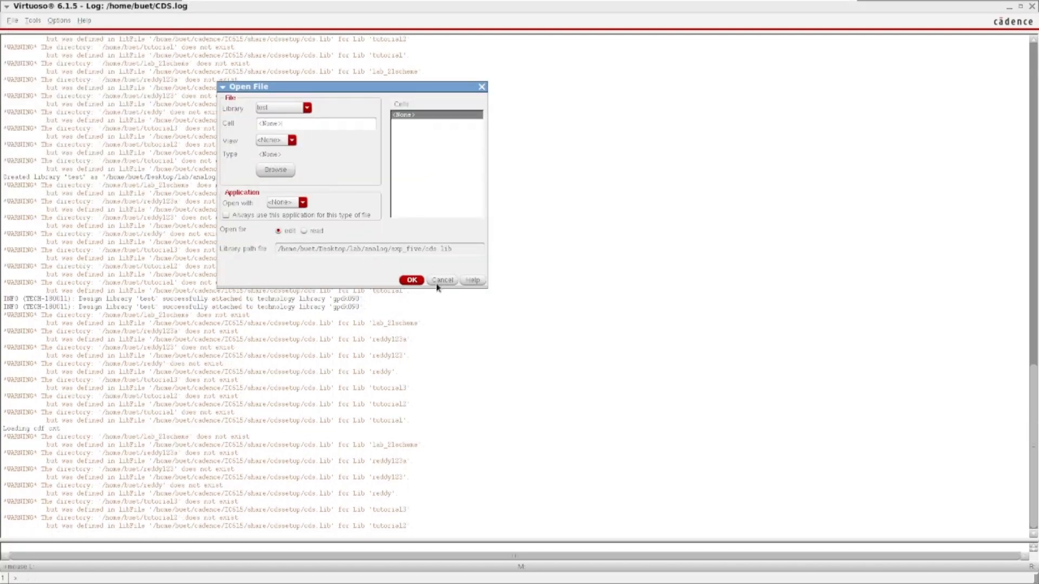
pyautogui.click(442, 280)
# Step: Open the existing cmos_inverter schematic from the exp_five_avs library, maximize its window and fit the whole circuit
pyautogui.click(12, 21)
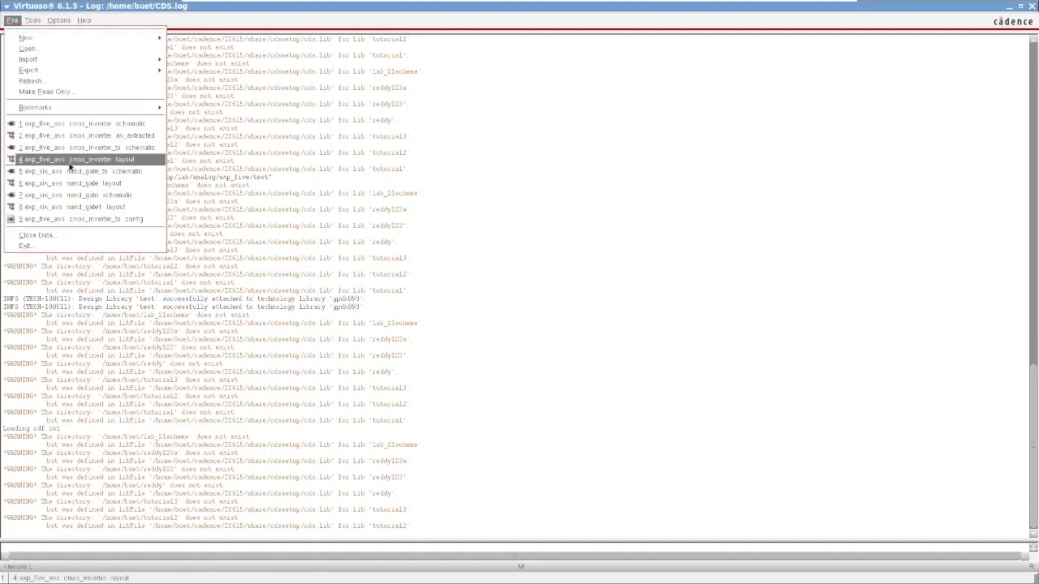
pyautogui.click(79, 125)
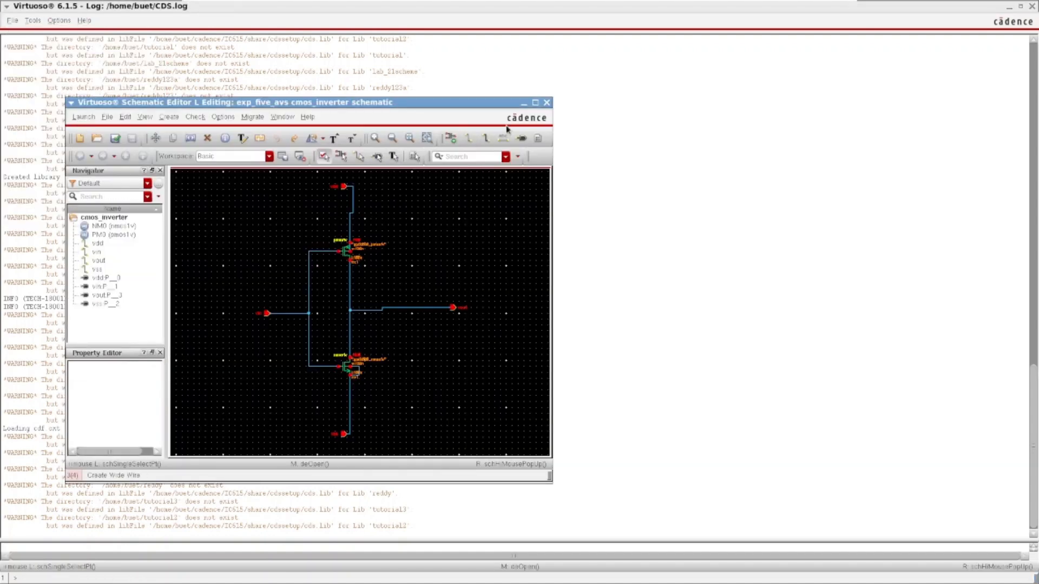
pyautogui.click(535, 103)
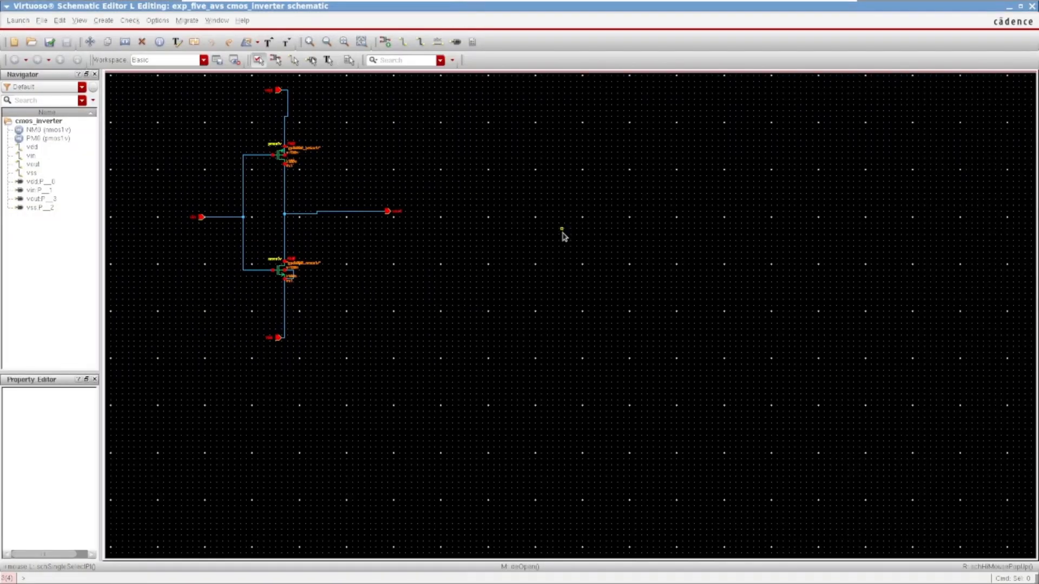
pyautogui.press('f')
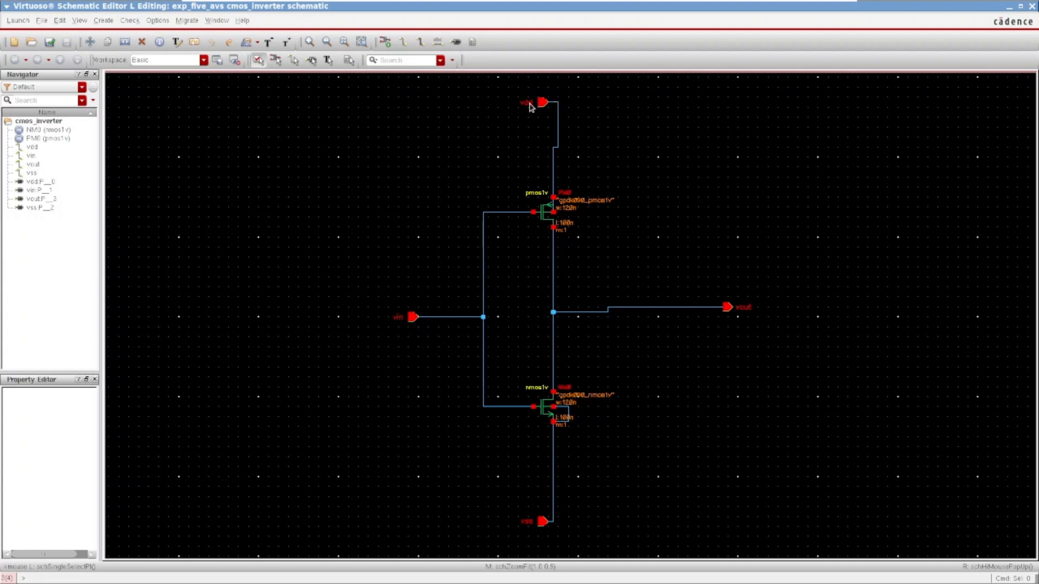
pyautogui.moveTo(512, 81); pyautogui.dragTo(582, 139)
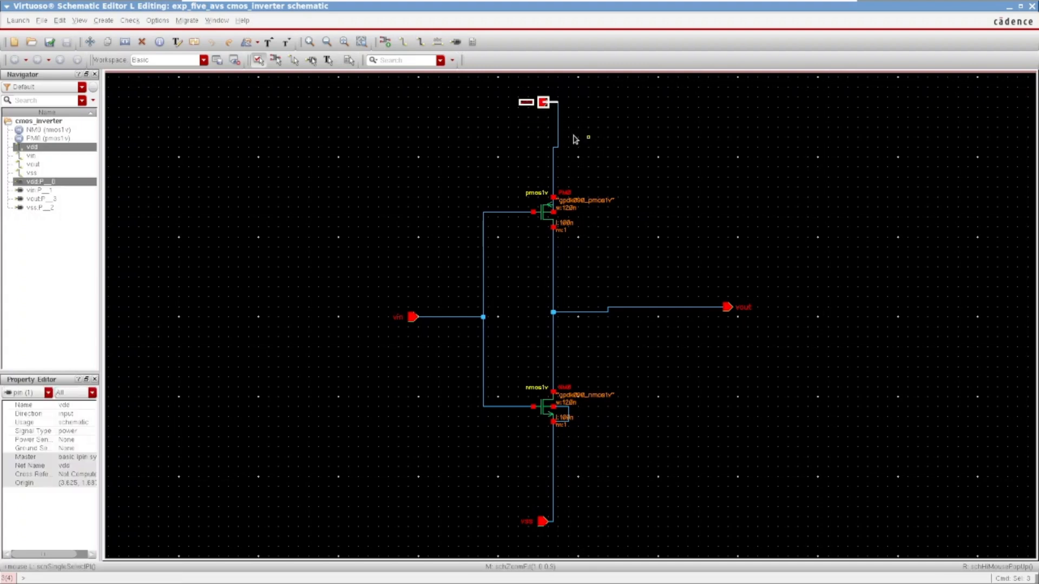
pyautogui.click(478, 141)
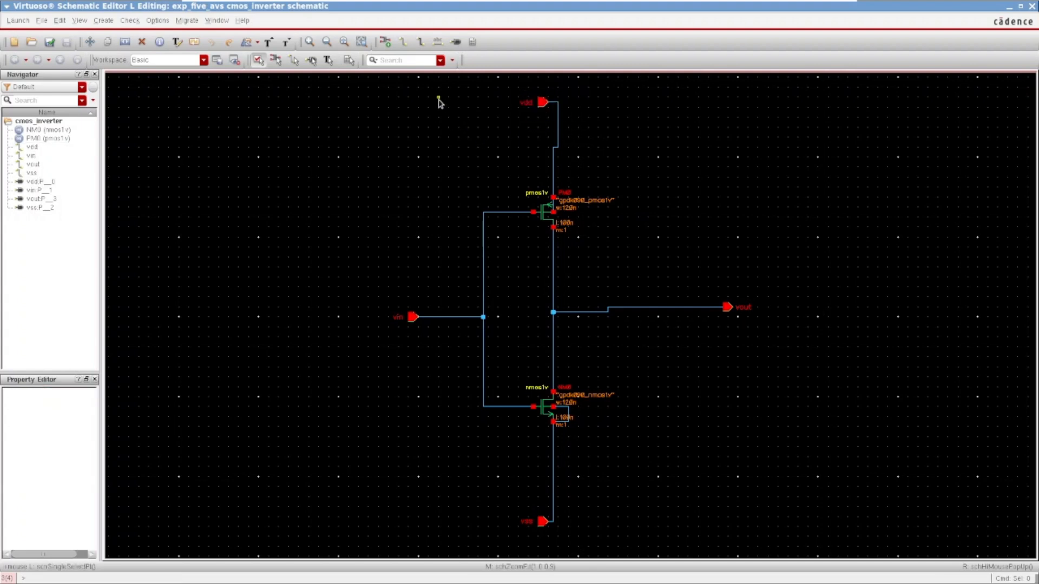
# Step: Place three input pins named vdd, vin and vss one below another in the empty area beside the PMOS transistor
pyautogui.click(456, 43)
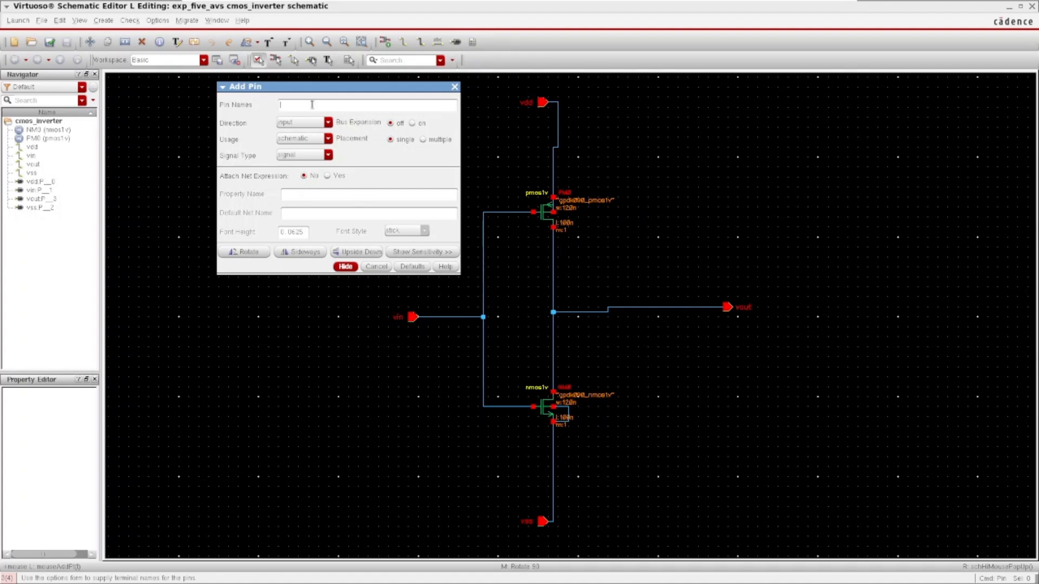
pyautogui.click(455, 87)
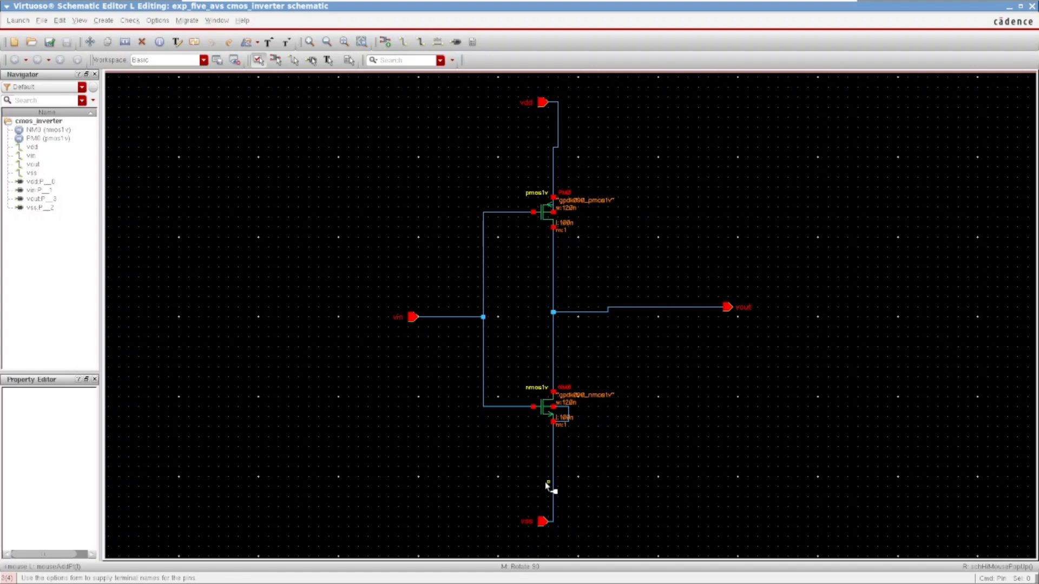
pyautogui.click(456, 43)
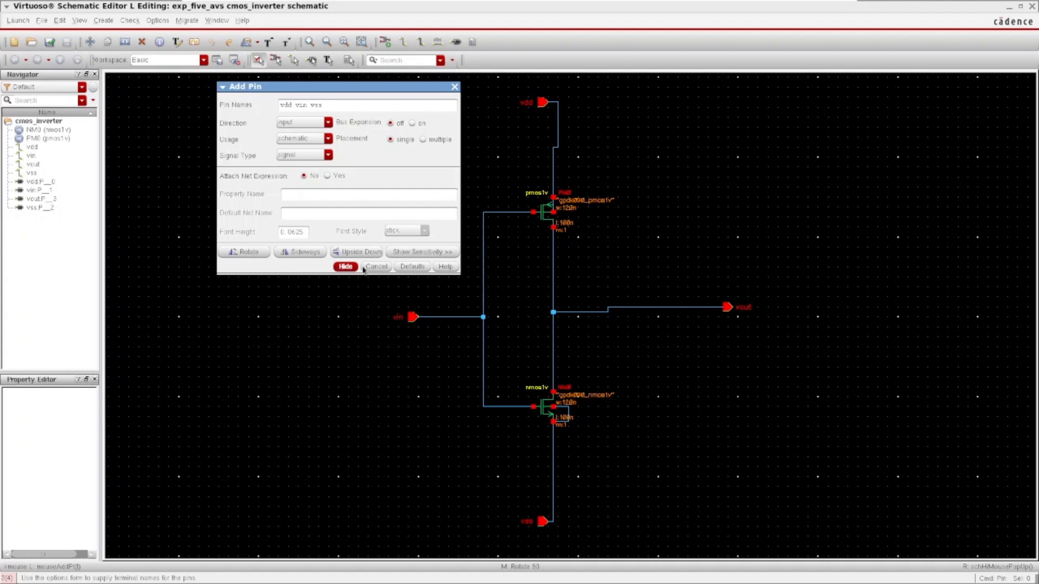
pyautogui.click(346, 267)
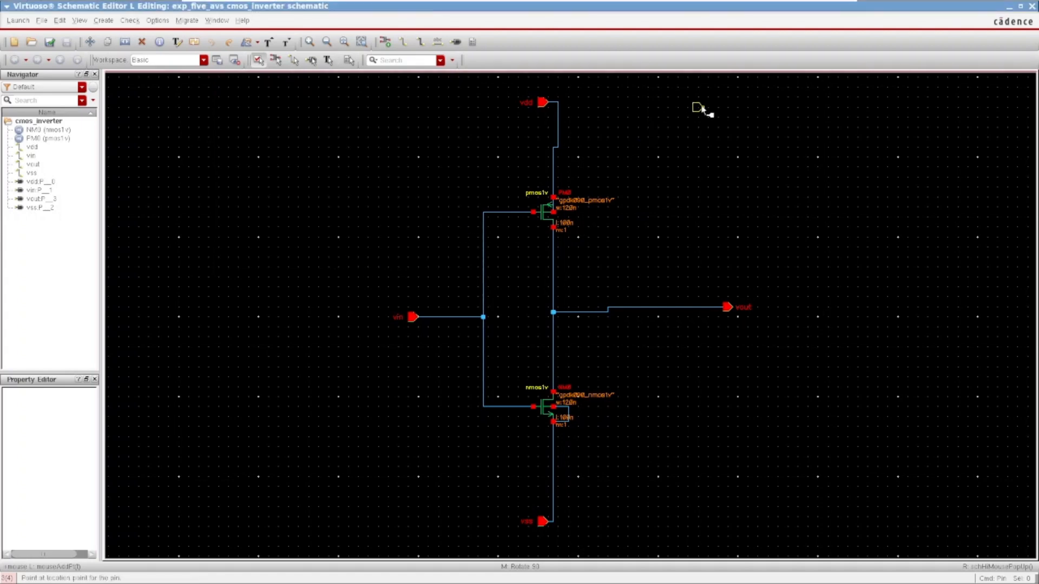
pyautogui.click(698, 107)
pyautogui.click(703, 152)
pyautogui.click(687, 198)
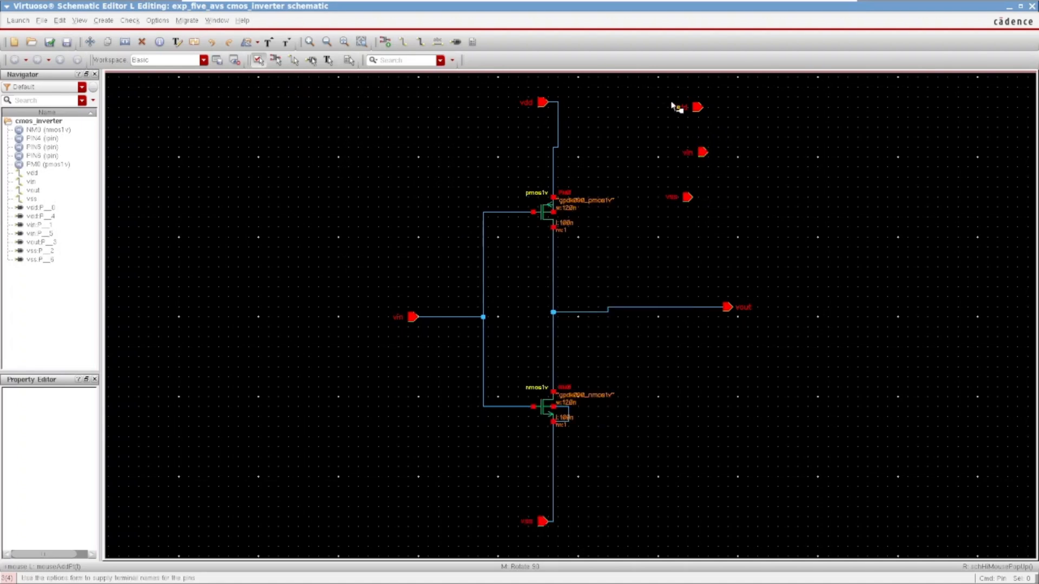
# Step: Delete the three extra vdd, vin and vss pins beside the PMOS transistor
pyautogui.moveTo(653, 87); pyautogui.dragTo(729, 221)
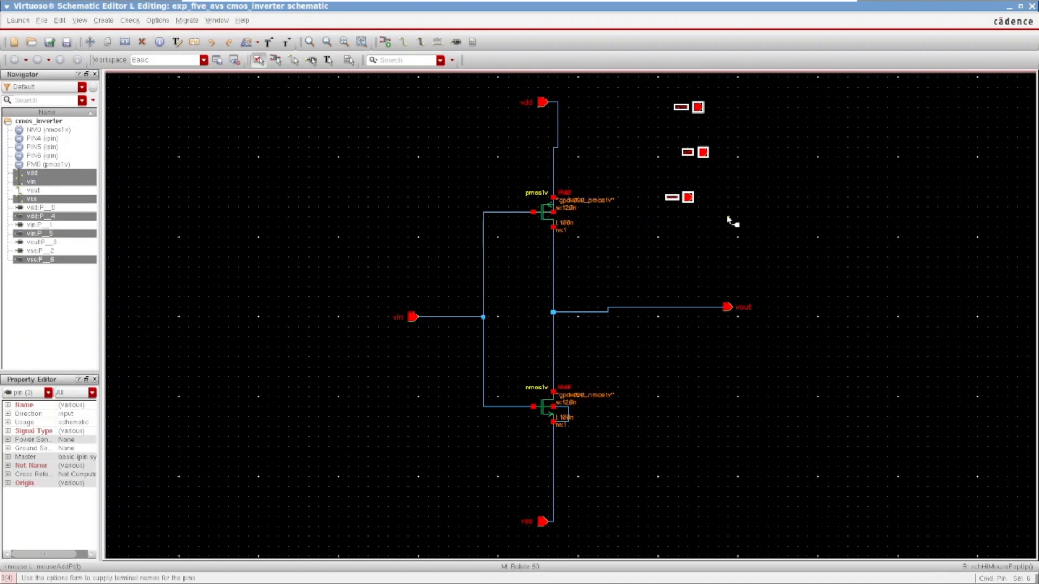
pyautogui.press('Delete')
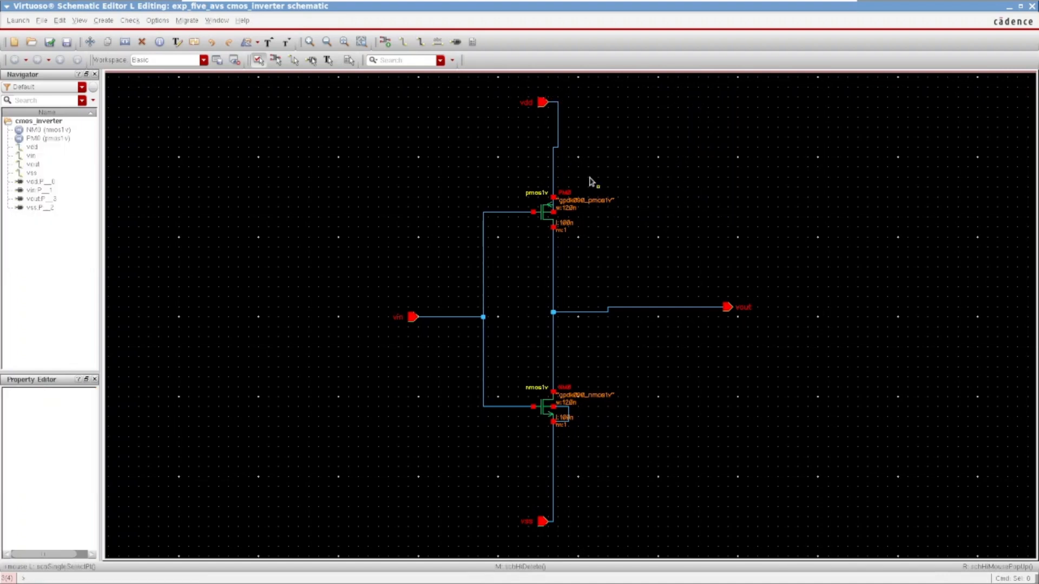
# Step: Delete the wire segments connecting the vdd pin to the PMOS source
pyautogui.click(558, 139)
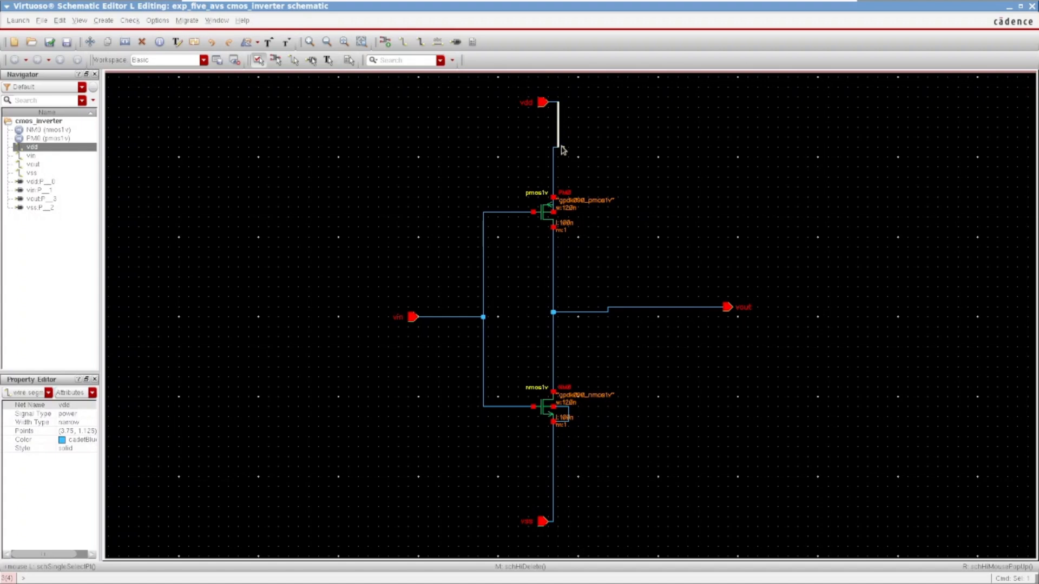
pyautogui.press('Delete')
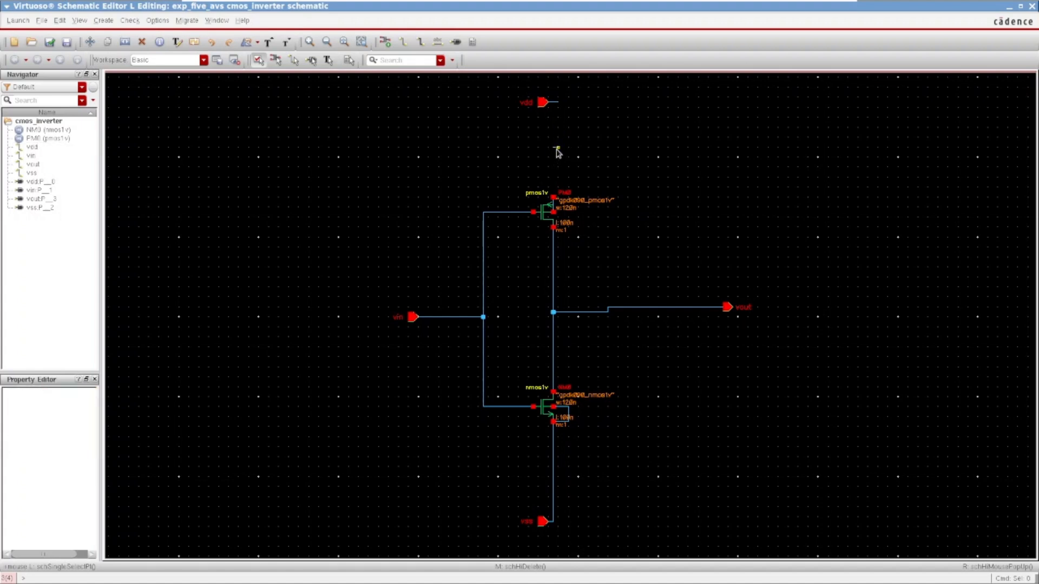
pyautogui.click(555, 103)
pyautogui.press('Delete')
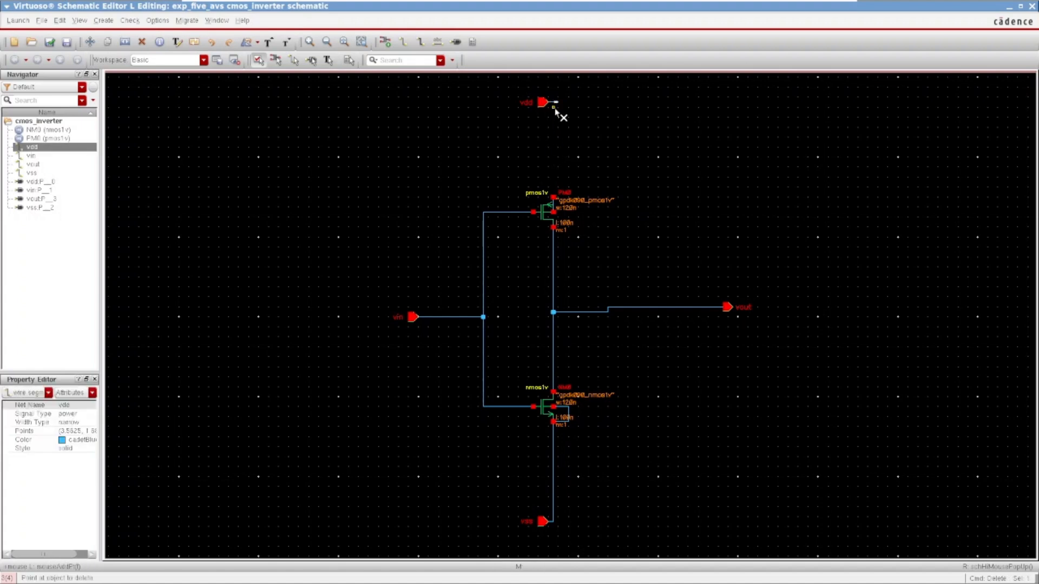
pyautogui.click(557, 102)
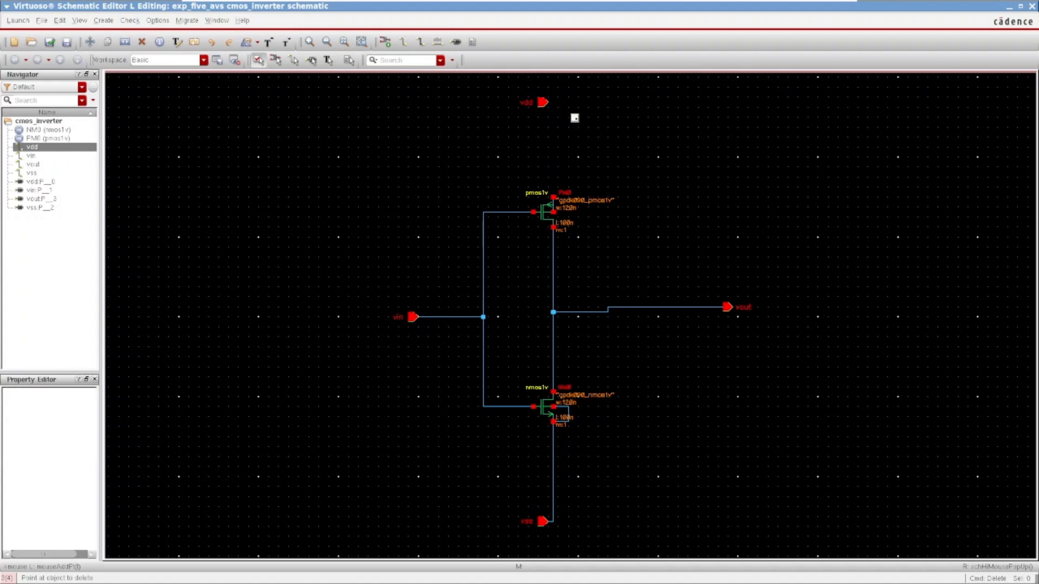
pyautogui.press('Escape')
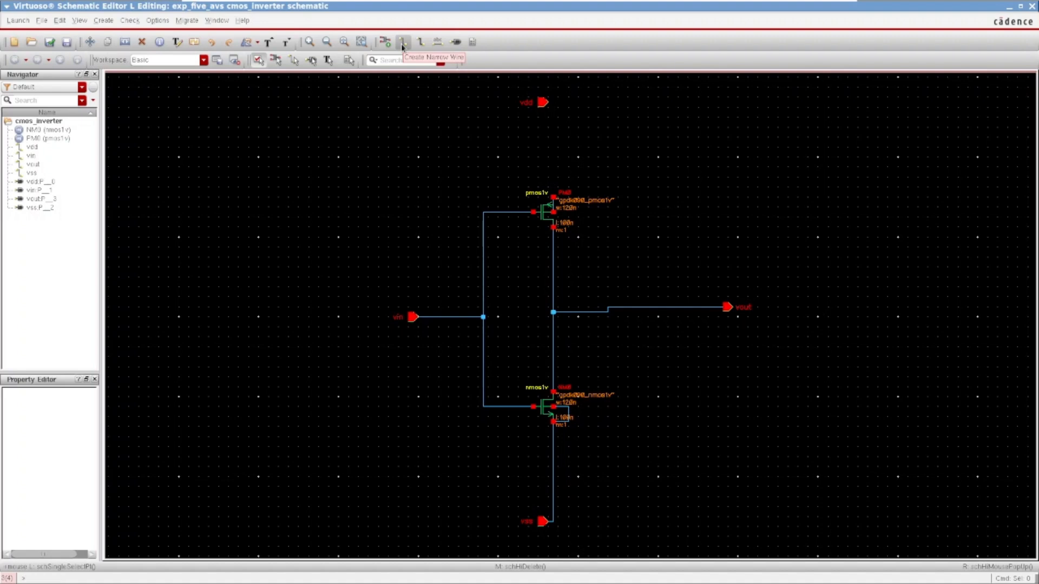
# Step: Draw a narrow wire straight up from the PMOS source terminal and connect it to the vdd pin
pyautogui.click(403, 44)
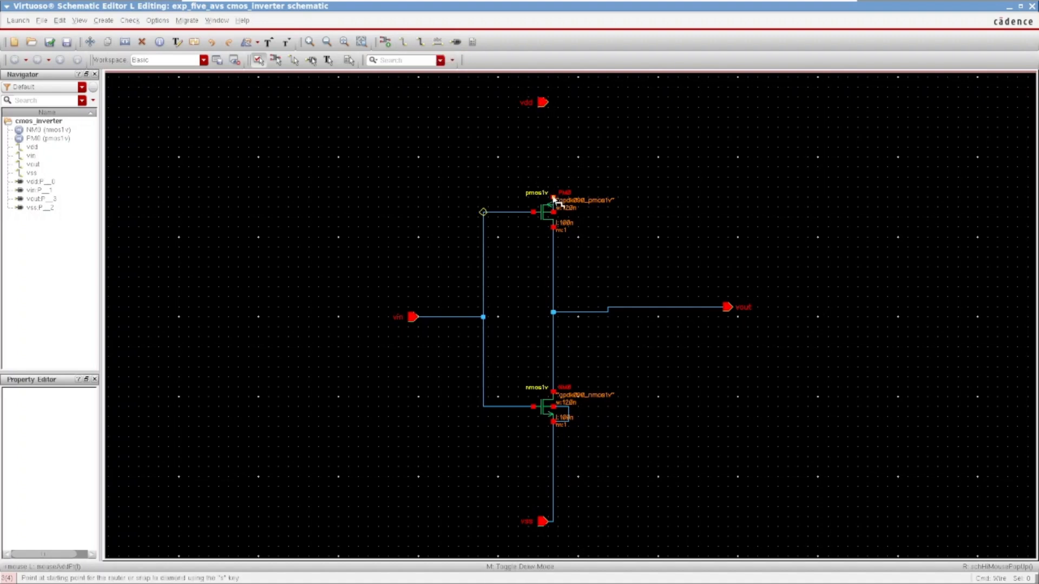
pyautogui.keyDown('ctrl'); pyautogui.scroll(4, 555, 201); pyautogui.keyUp('ctrl')
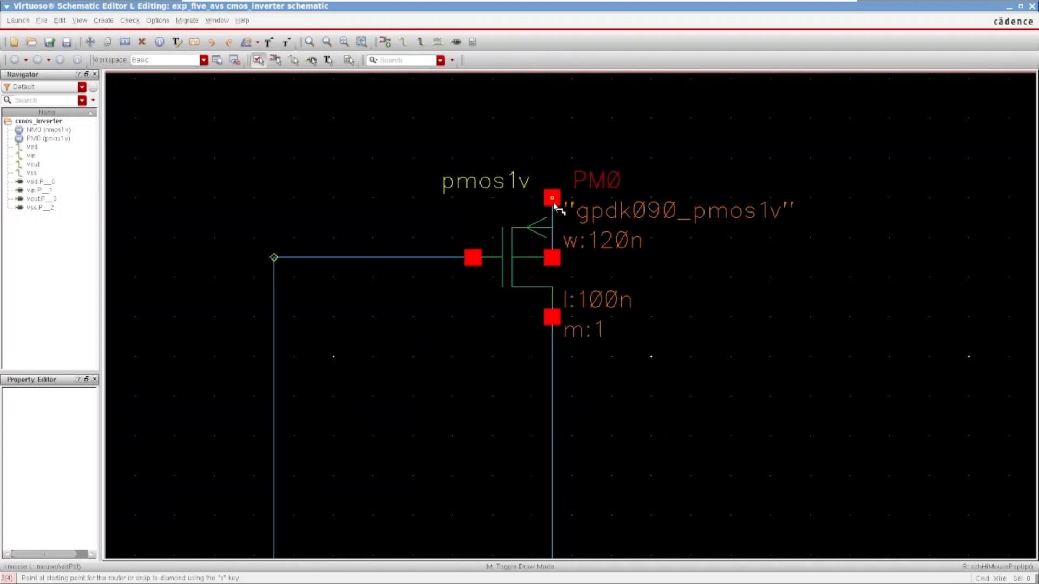
pyautogui.click(552, 199)
pyautogui.keyDown('ctrl'); pyautogui.scroll(-2, 554, 166); pyautogui.keyUp('ctrl')
pyautogui.scroll(2, 554, 165)
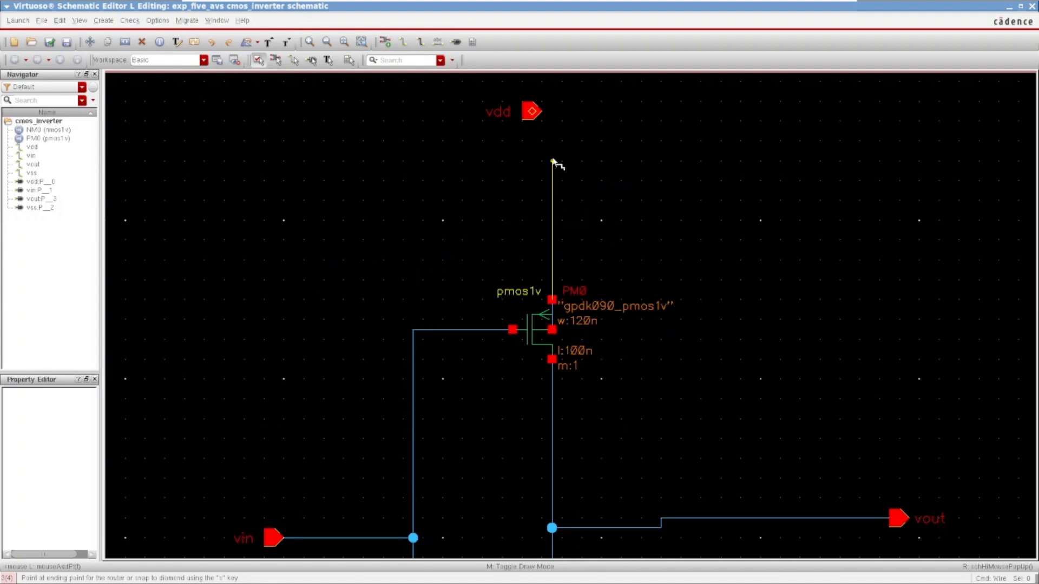
pyautogui.click(552, 112)
pyautogui.click(534, 112)
pyautogui.press('Escape')
pyautogui.scroll(-2, 582, 202)
pyautogui.press('f')
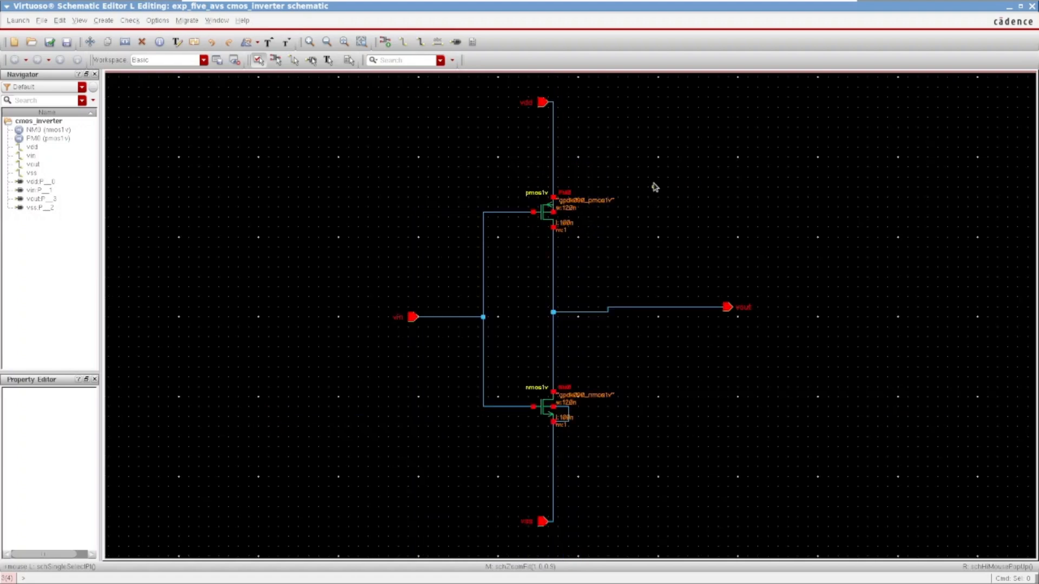
# Step: Check and save the cmos_inverter schematic
pyautogui.click(49, 42)
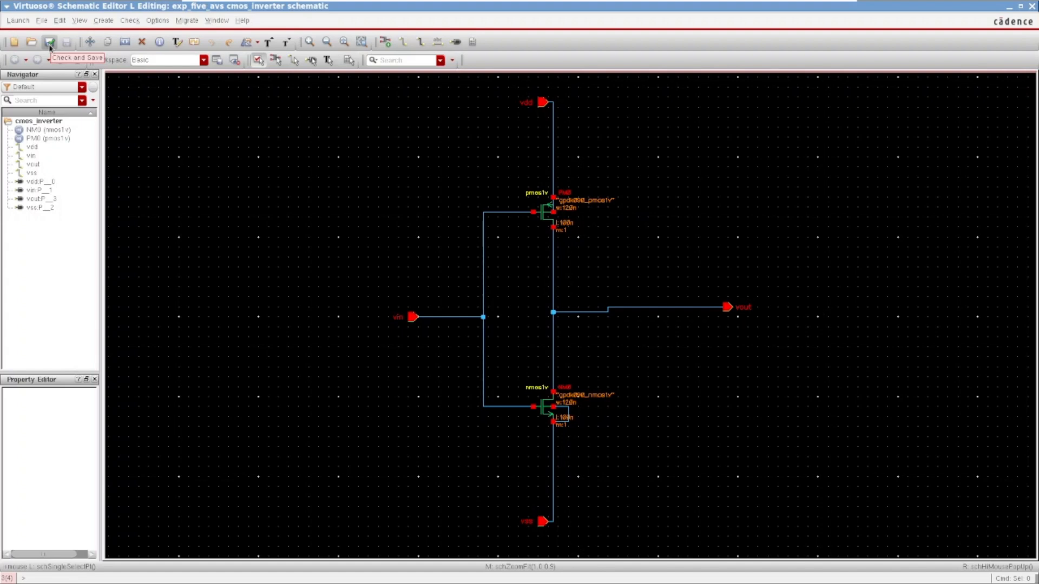
pyautogui.click(49, 44)
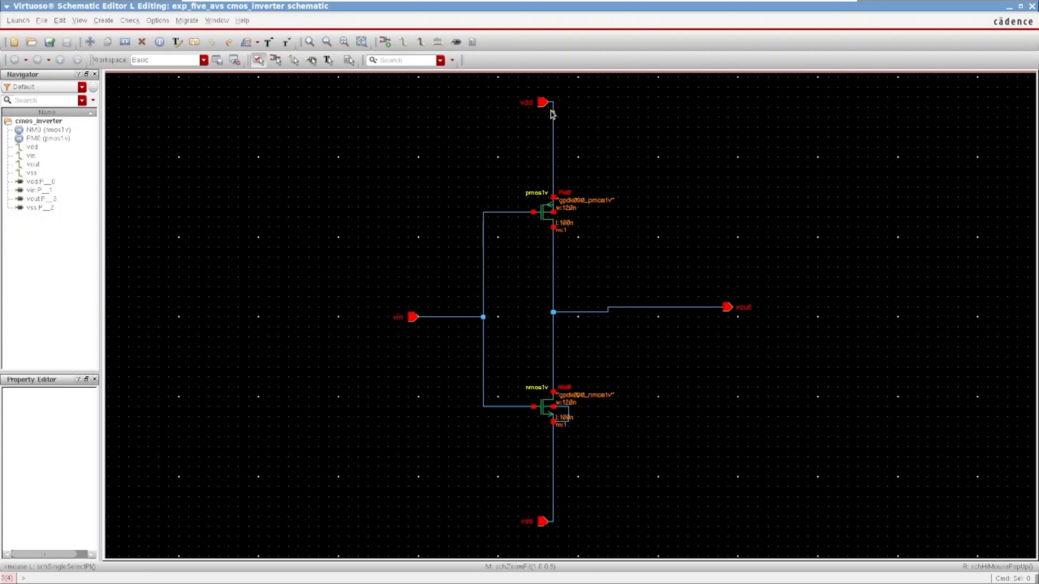
# Step: Delete the short horizontal wire segment joining the vdd pin to the vertical PMOS source wire
pyautogui.scroll(2, 552, 111)
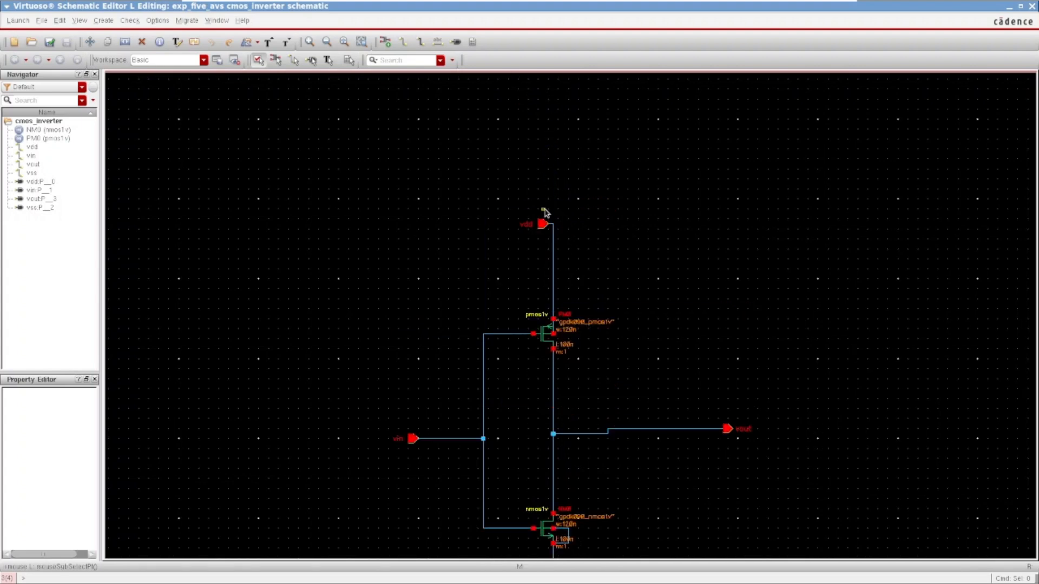
pyautogui.keyDown('ctrl'); pyautogui.scroll(2, 543, 210); pyautogui.keyUp('ctrl')
pyautogui.click(560, 240)
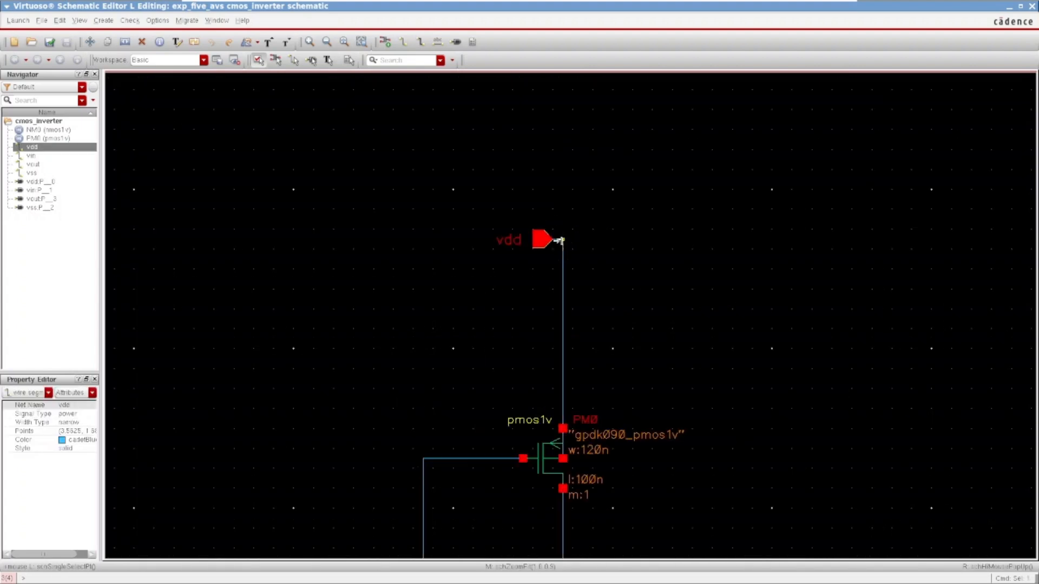
pyautogui.press('Delete')
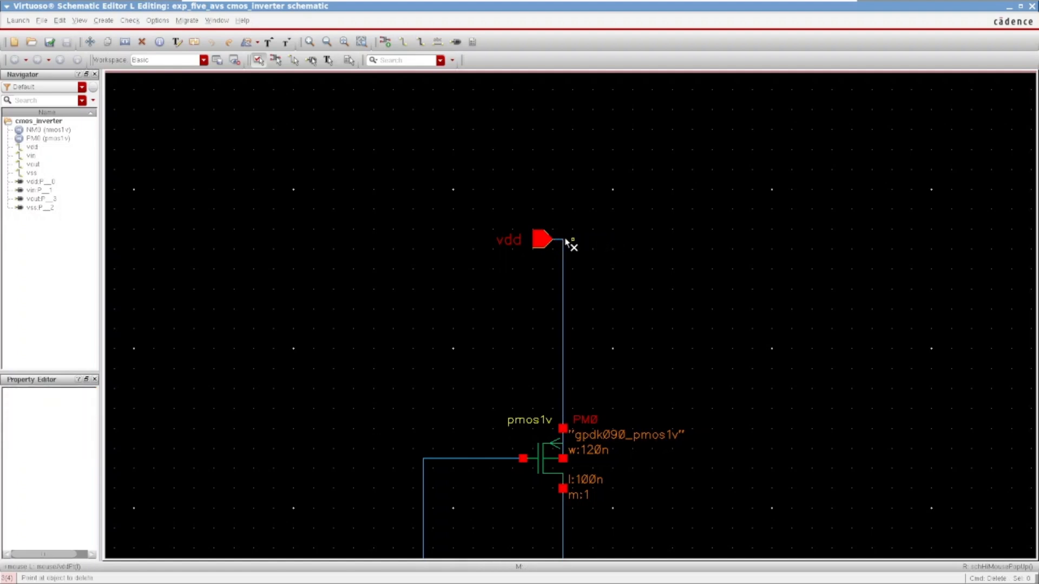
pyautogui.click(555, 241)
pyautogui.press('Escape')
pyautogui.press('s')
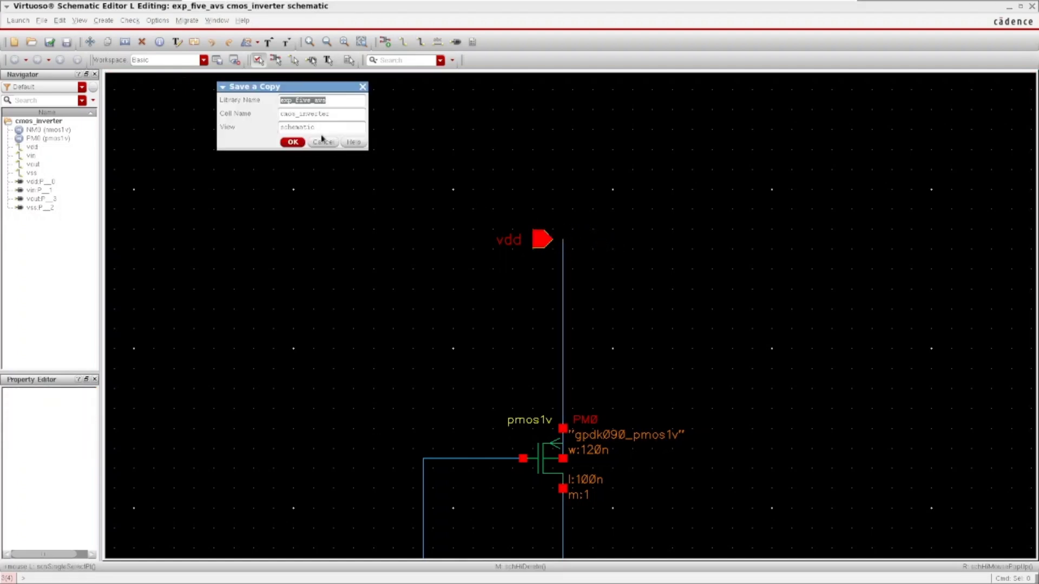
pyautogui.click(323, 143)
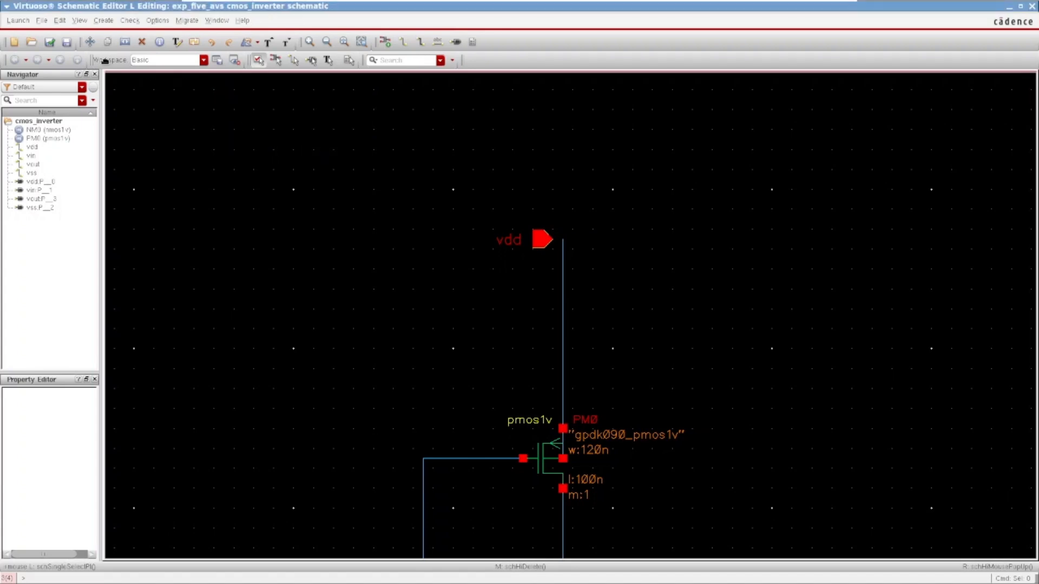
# Step: Check and save the cmos_inverter schematic with the vdd pin disconnected, and dismiss the check report
pyautogui.click(52, 43)
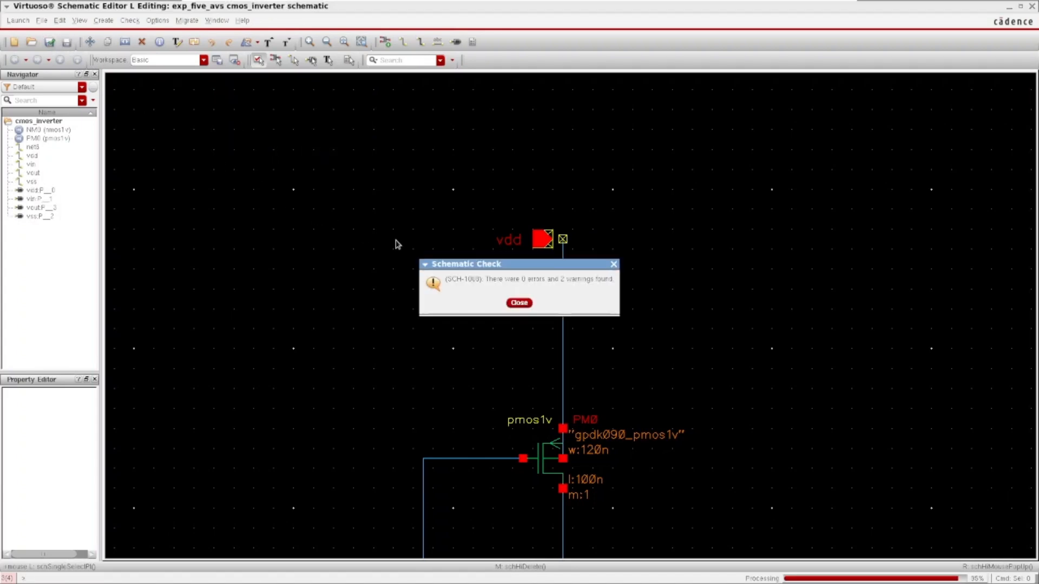
pyautogui.click(520, 304)
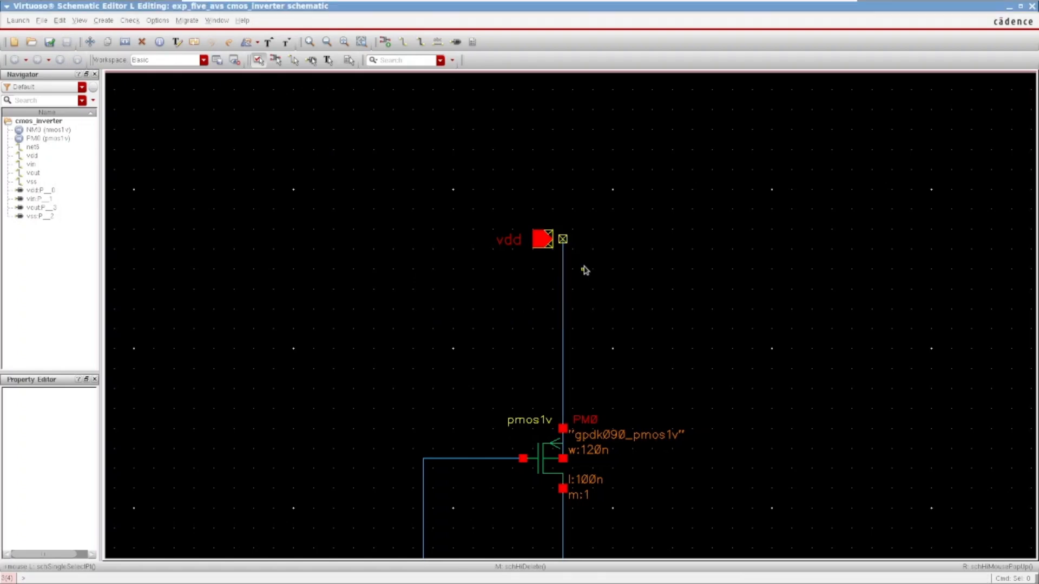
# Step: Reconnect the vdd pin to the vertical PMOS source wire with a narrow wire, and check and save the schematic
pyautogui.press('w')
pyautogui.click(563, 238)
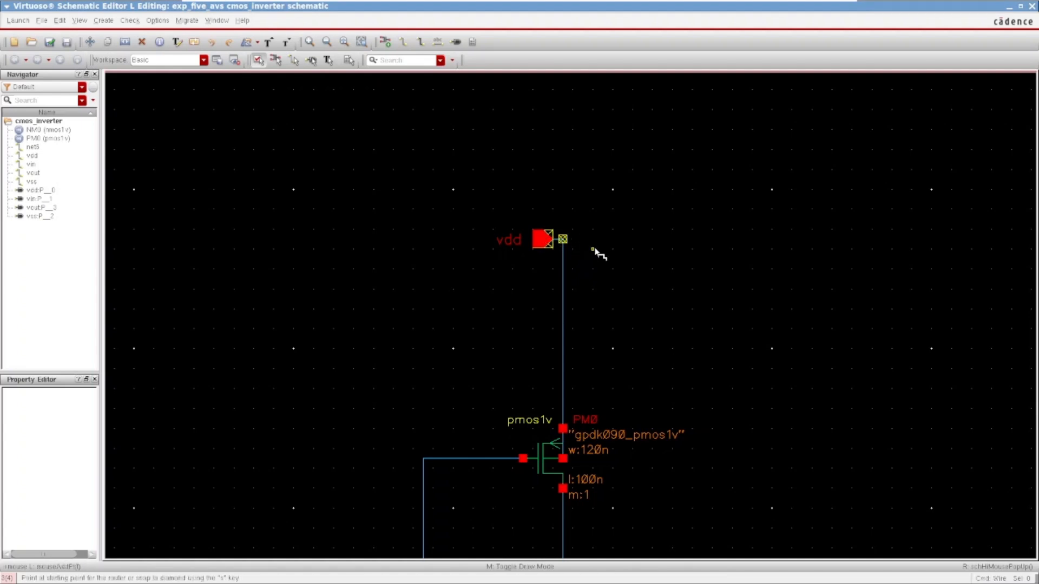
pyautogui.press('Escape')
pyautogui.click(50, 42)
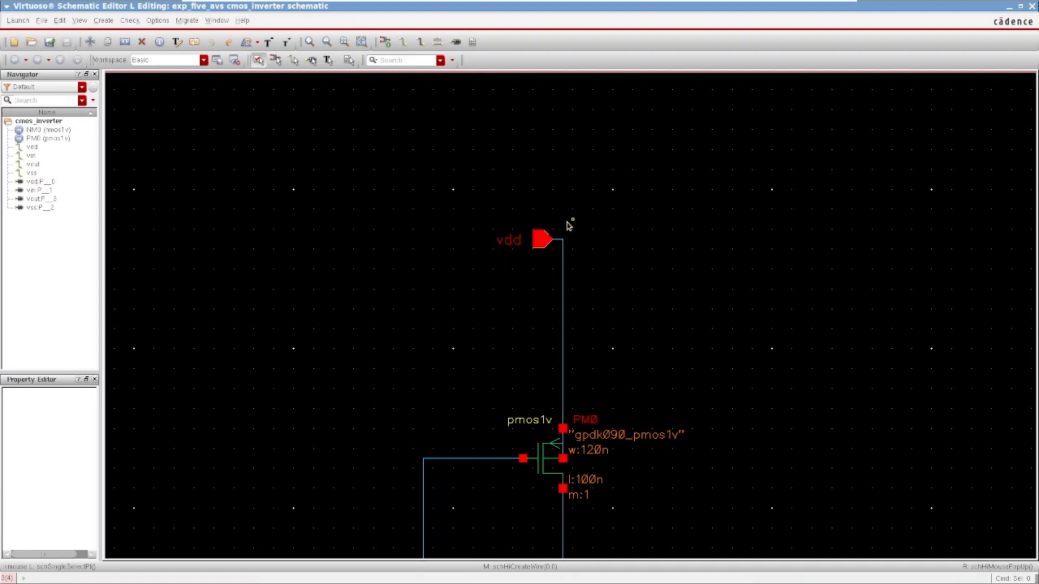
pyautogui.scroll(-3, 567, 229)
pyautogui.press('f')
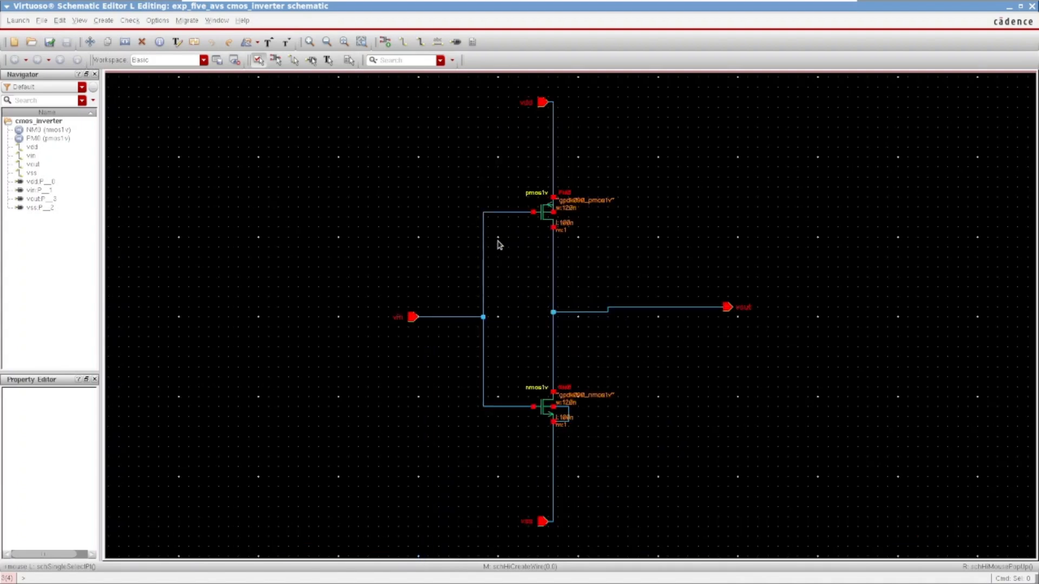
pyautogui.hotkey('ctrl', 's')
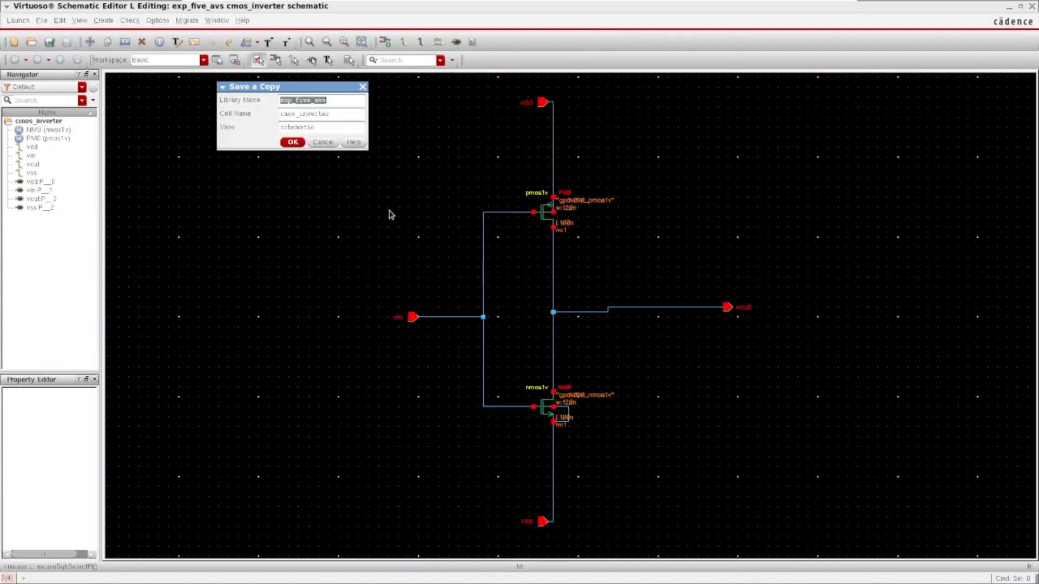
pyautogui.click(326, 143)
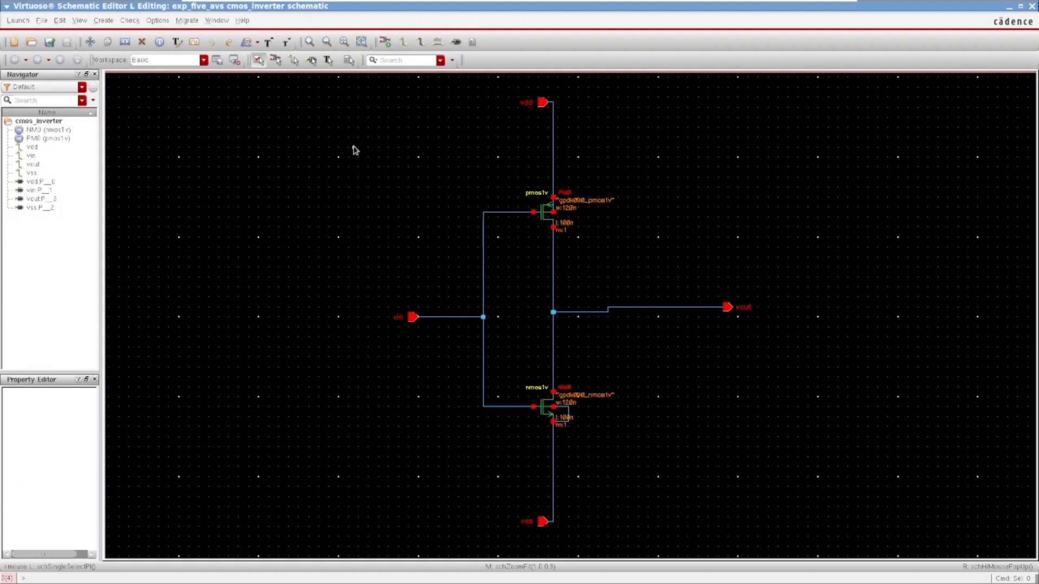
pyautogui.click(42, 22)
pyautogui.moveTo(22, 24)
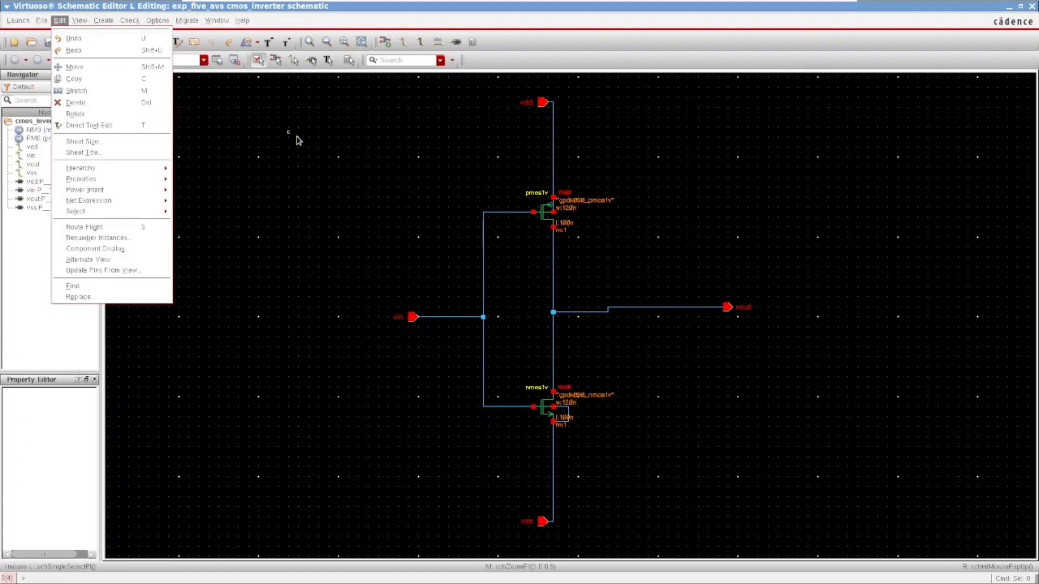
pyautogui.click(294, 139)
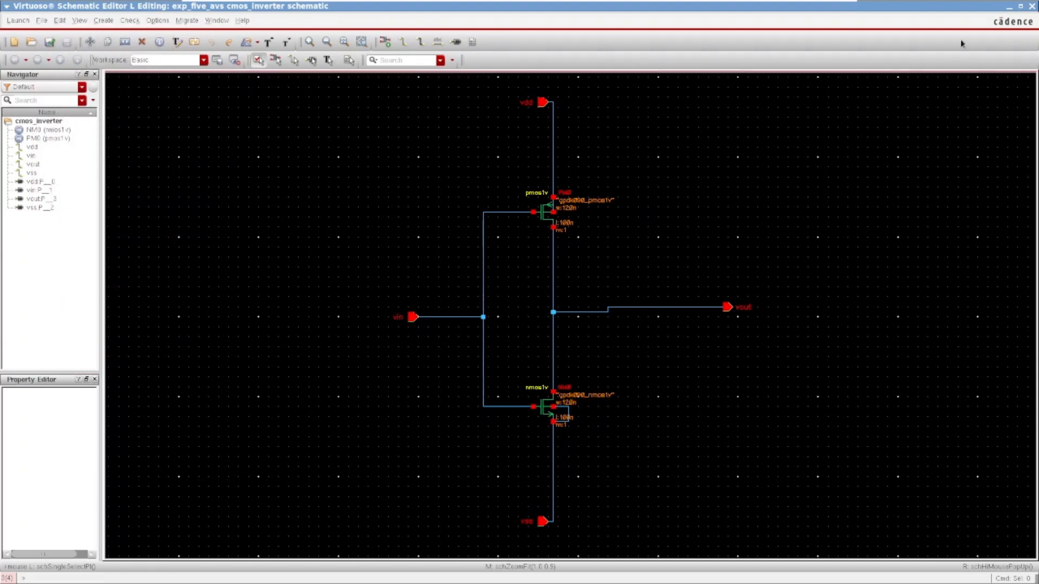
# Step: Create a new schematic cellview named cmos_inv_tb in the test library from the main Virtuoso window, and maximize its editor
pyautogui.click(1009, 8)
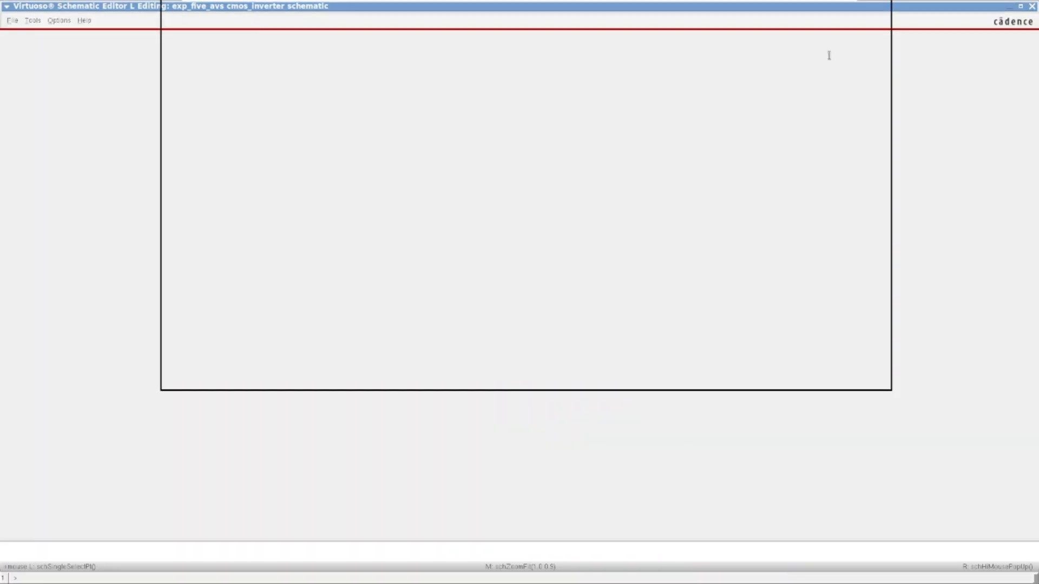
pyautogui.click(11, 21)
pyautogui.moveTo(26, 38)
pyautogui.click(189, 55)
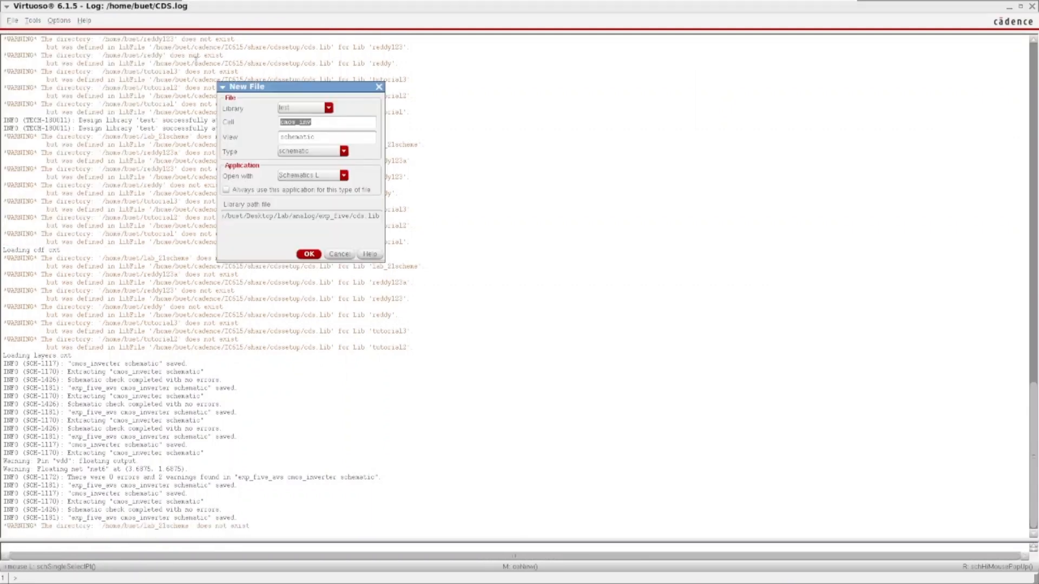
pyautogui.click(318, 123)
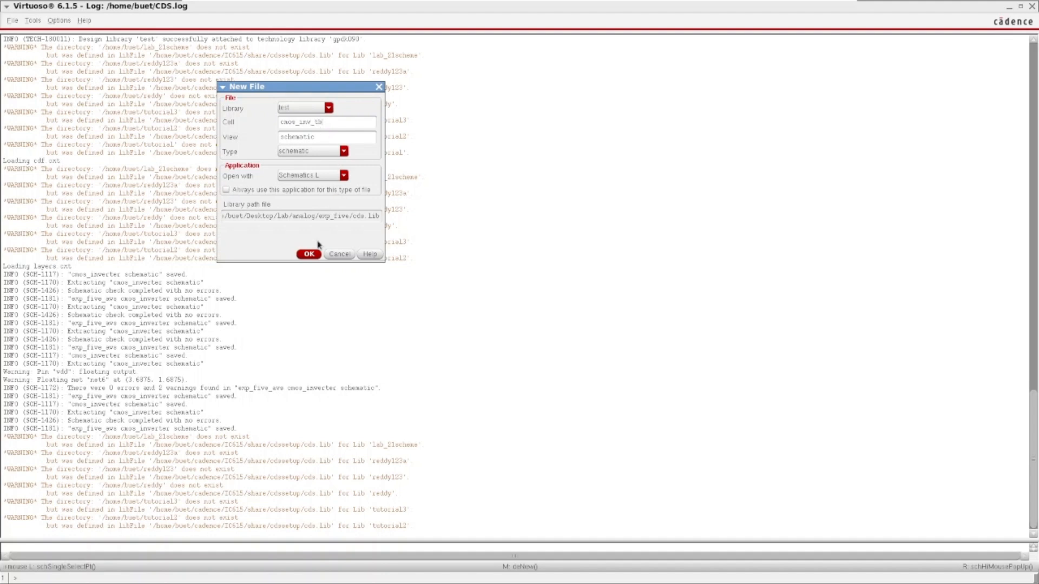
pyautogui.click(310, 254)
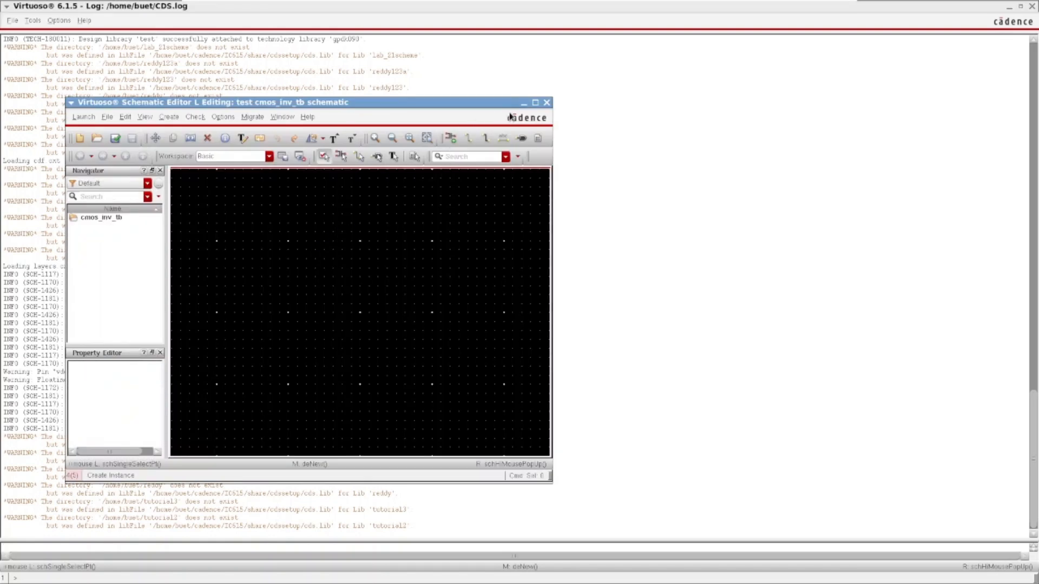
pyautogui.click(535, 102)
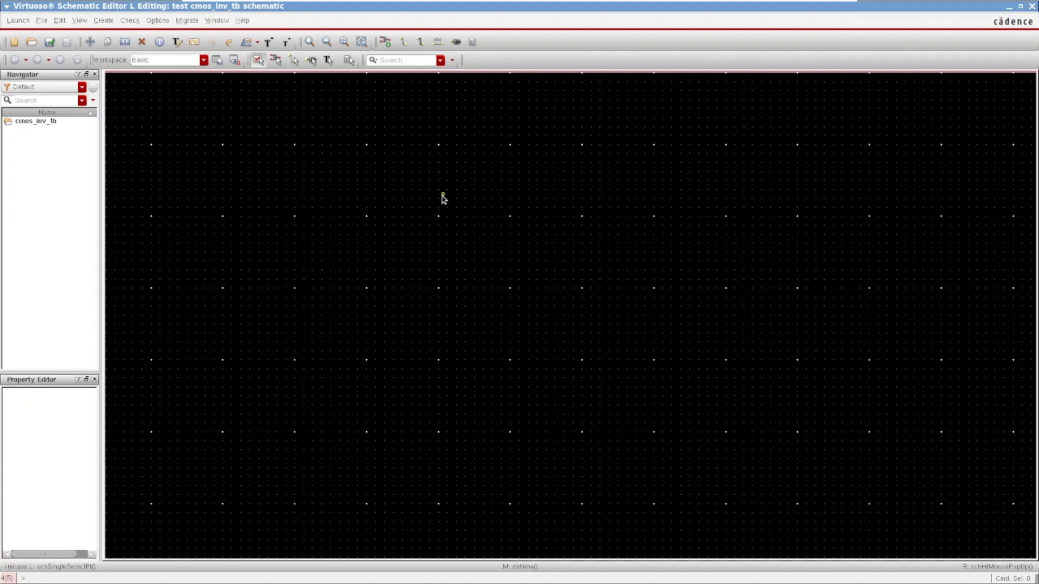
# Step: Put away the cmos_inv_tb schematic window and switch back to the cmos_inverter schematic
pyautogui.click(1010, 7)
pyautogui.click(1010, 7)
pyautogui.click(1010, 7)
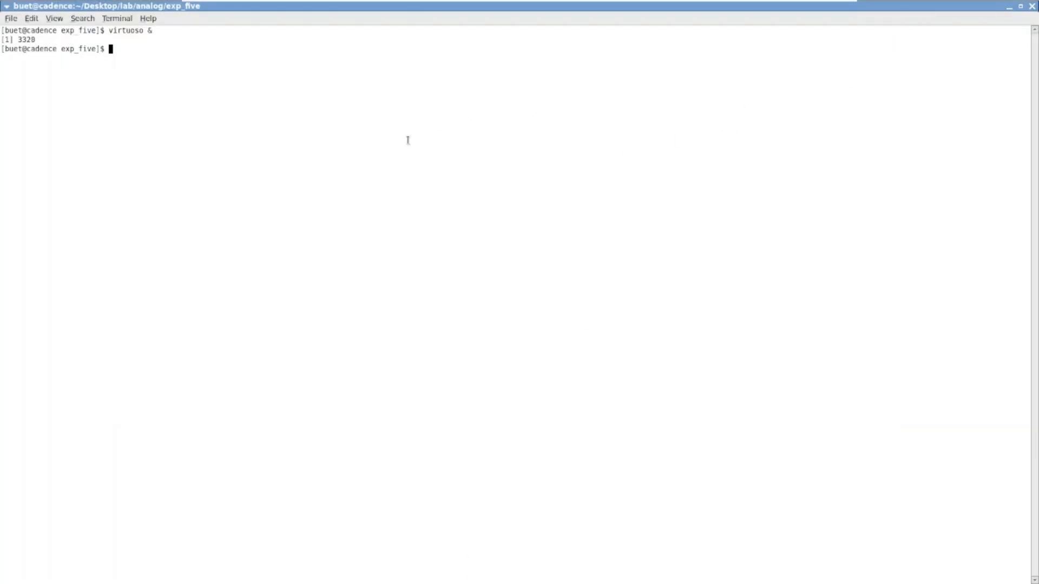
pyautogui.hotkey('alt', 'Tab')
pyautogui.hotkey('alt', 'Tab')
pyautogui.hotkey('alt', 'Tab')
pyautogui.hotkey('alt', 'Tab')
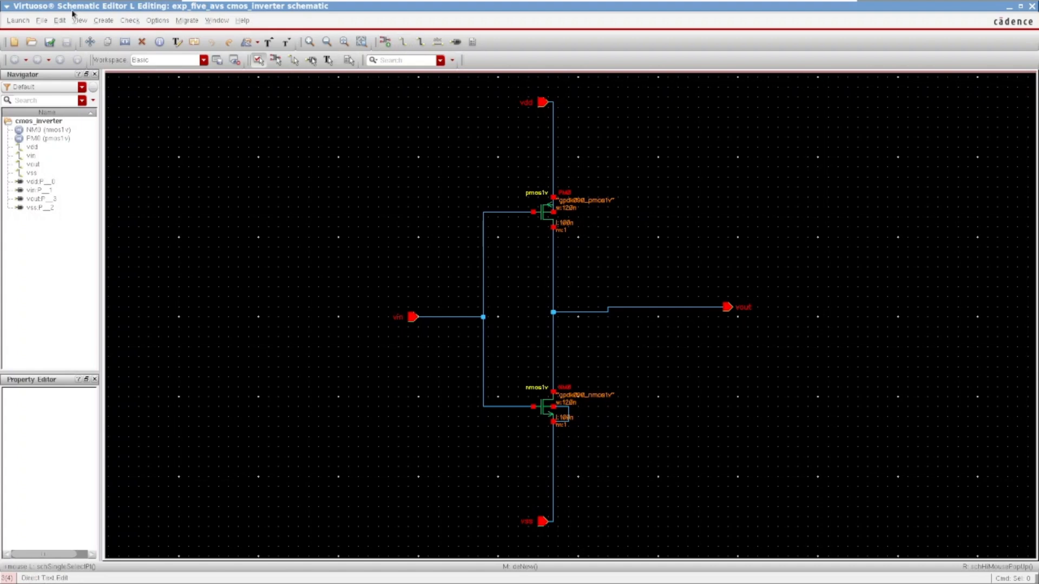
# Step: Generate a symbol cellview from the cmos_inverter schematic with the default pin sides, replacing the existing symbol without overwriting the base cell CDF, and close it
pyautogui.click(105, 21)
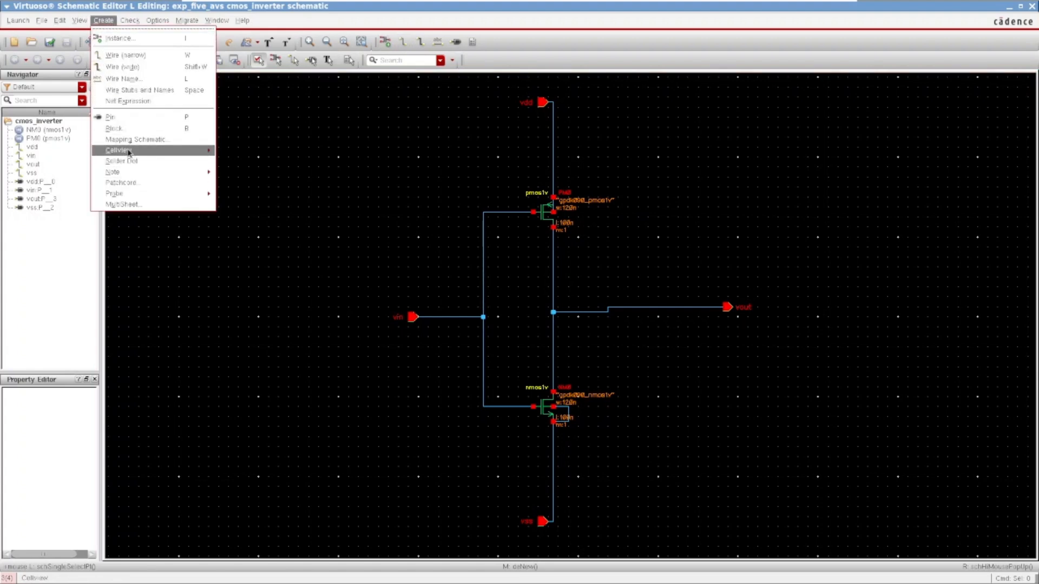
pyautogui.moveTo(129, 153)
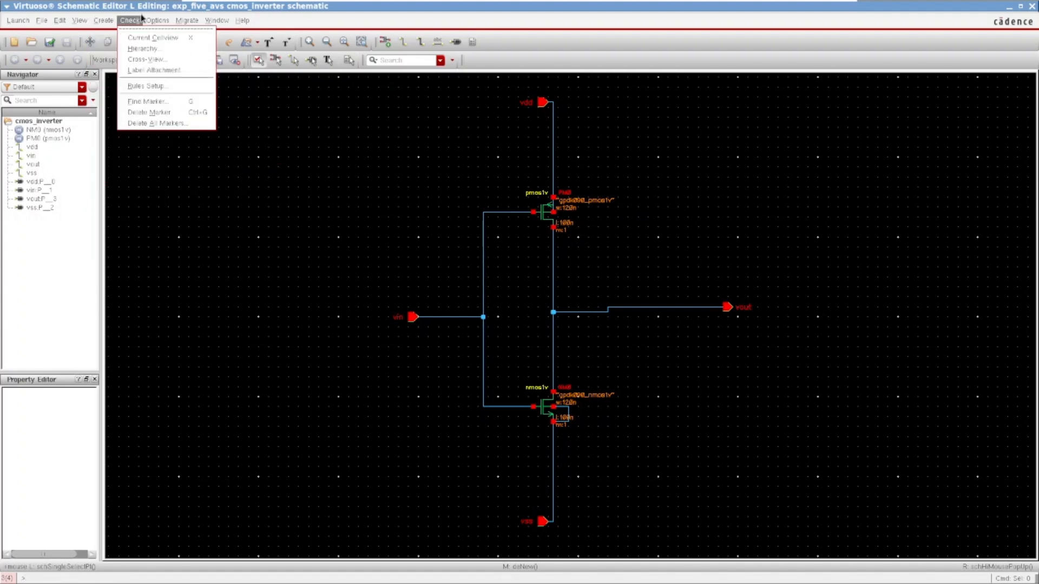
pyautogui.moveTo(158, 24)
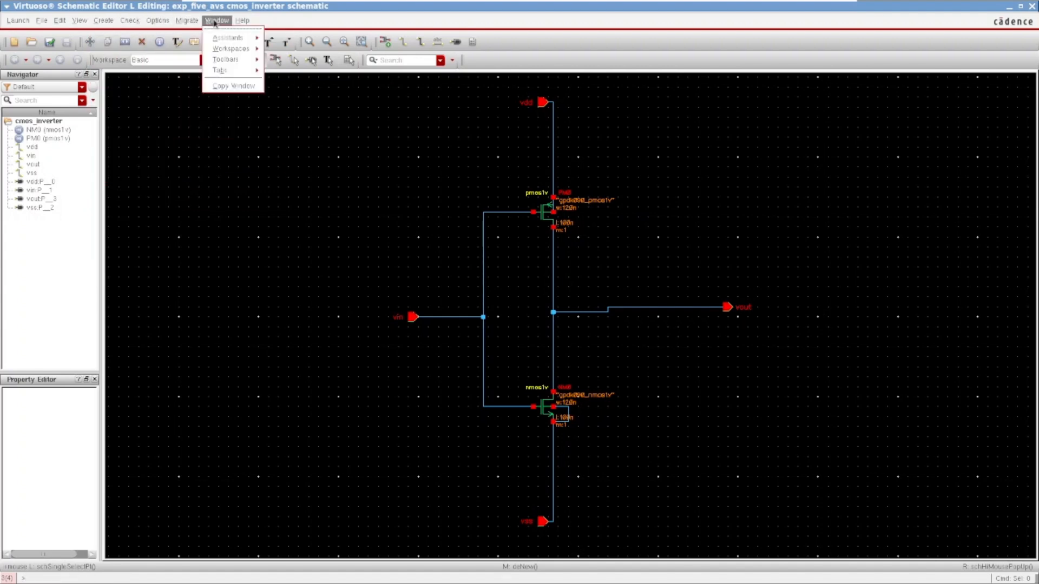
pyautogui.moveTo(92, 26)
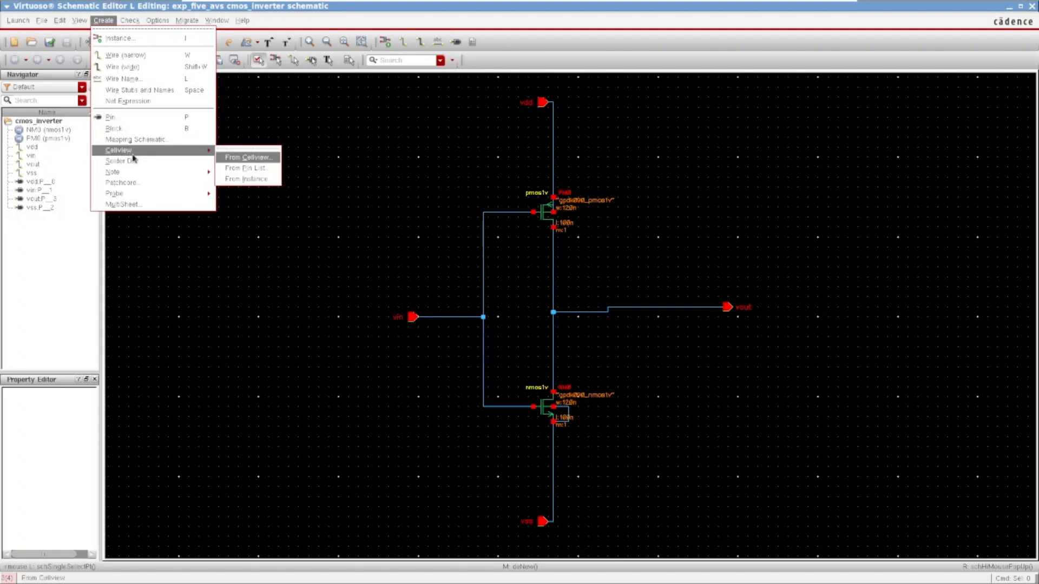
pyautogui.click(244, 158)
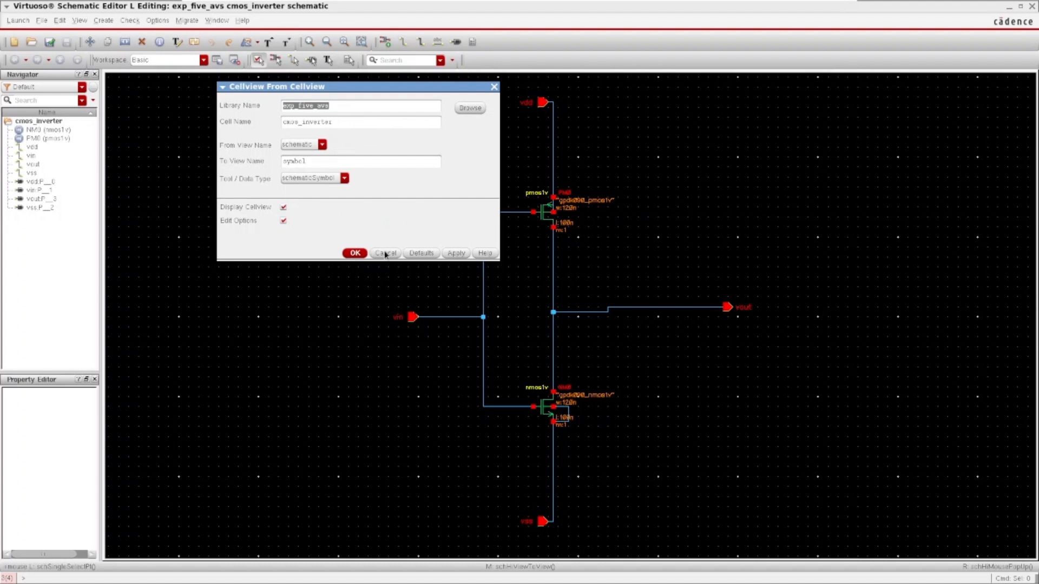
pyautogui.click(356, 253)
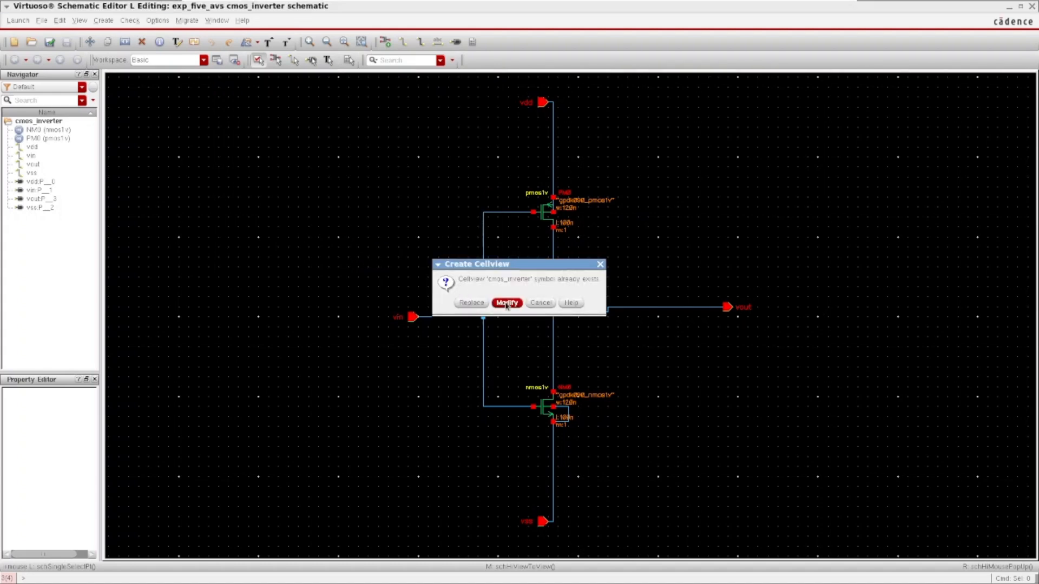
pyautogui.click(471, 303)
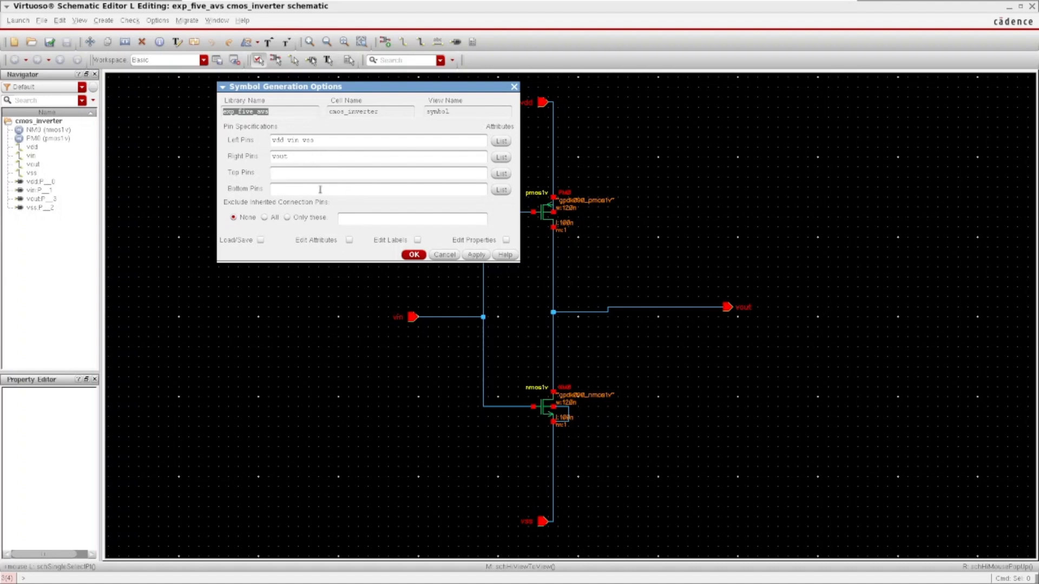
pyautogui.click(414, 255)
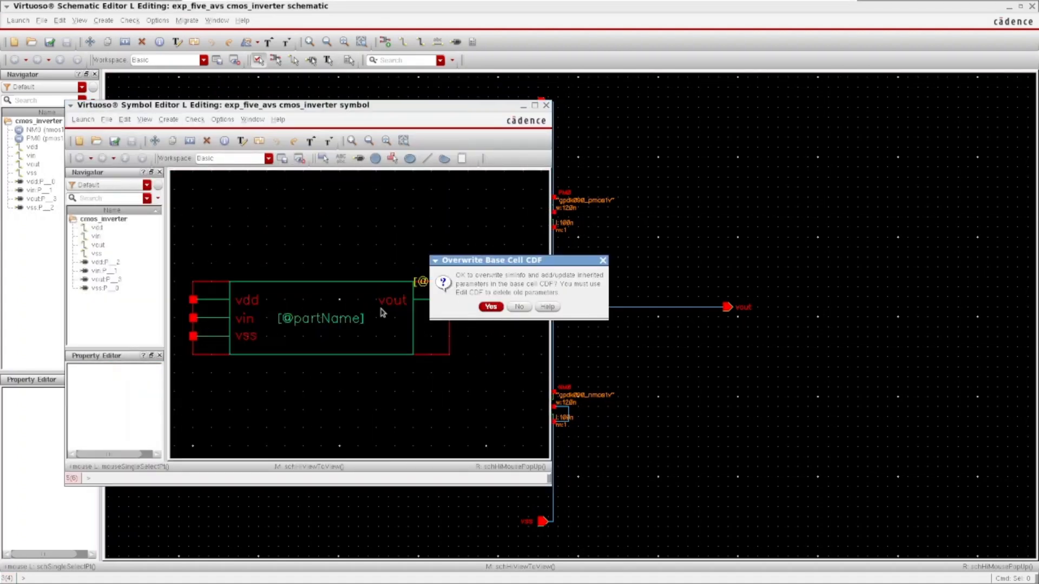
pyautogui.click(527, 309)
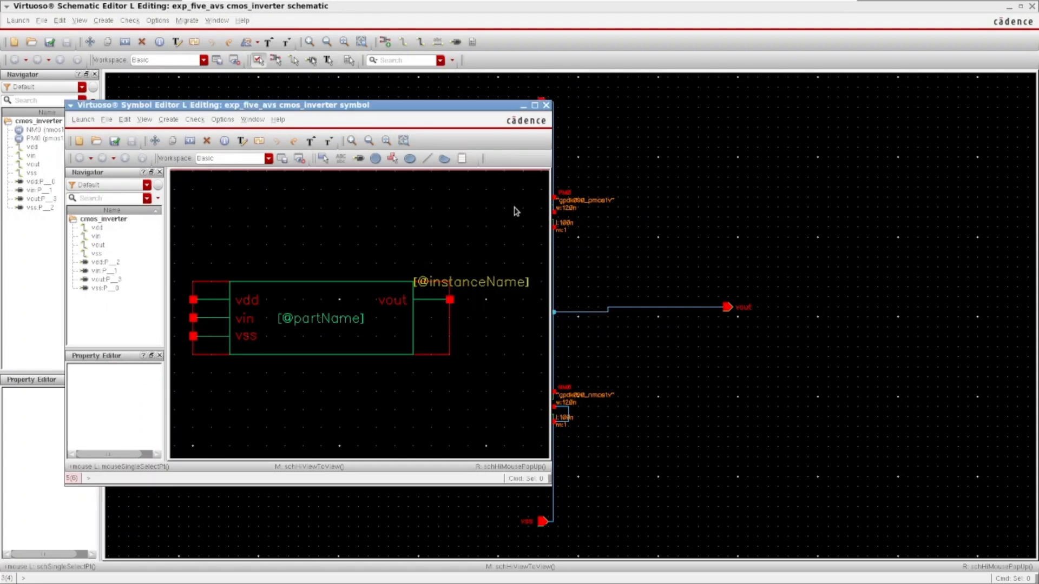
pyautogui.click(546, 105)
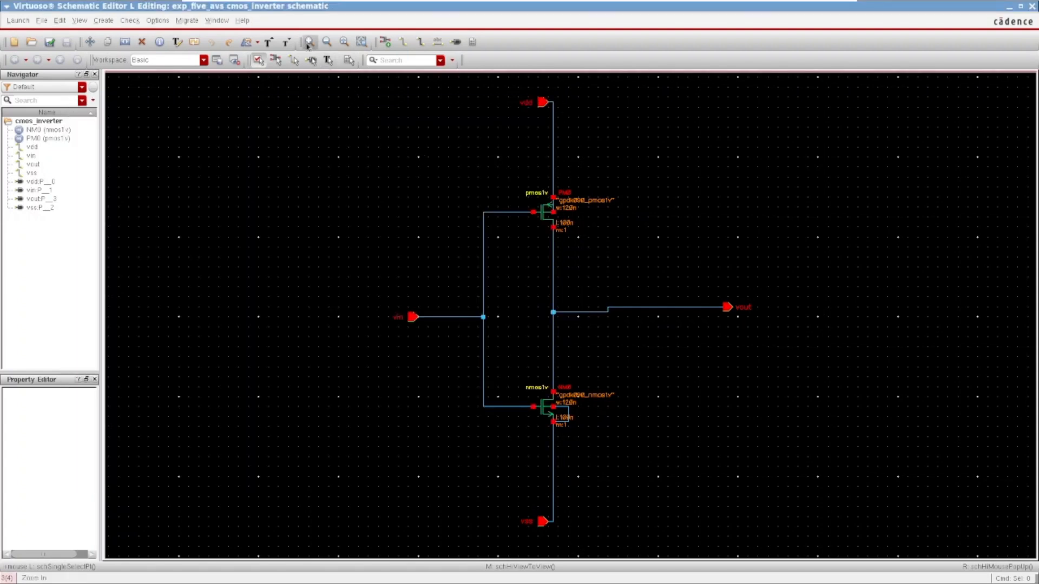
pyautogui.click(108, 20)
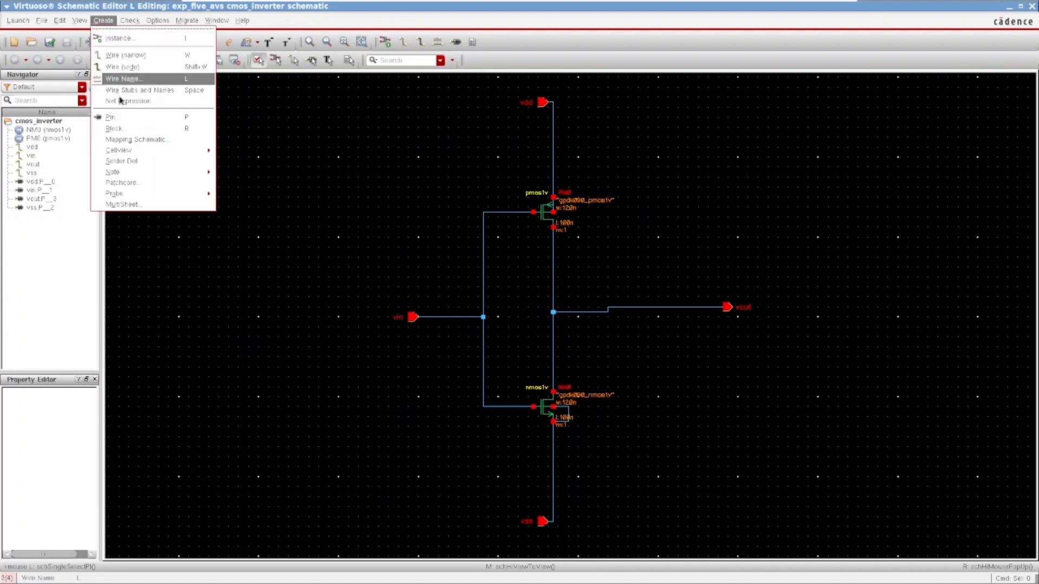
pyautogui.moveTo(134, 153)
pyautogui.click(247, 158)
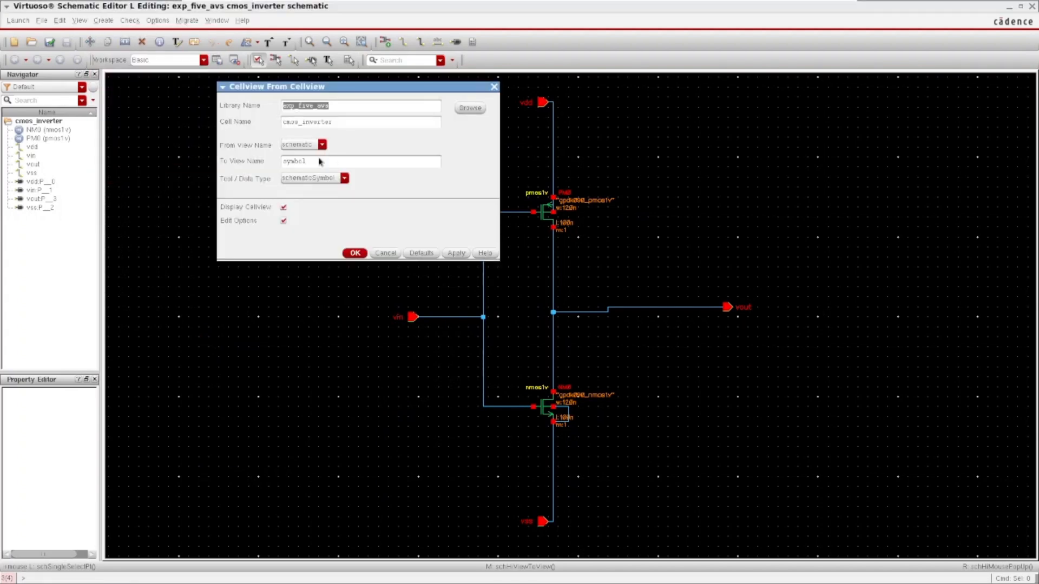
pyautogui.click(357, 254)
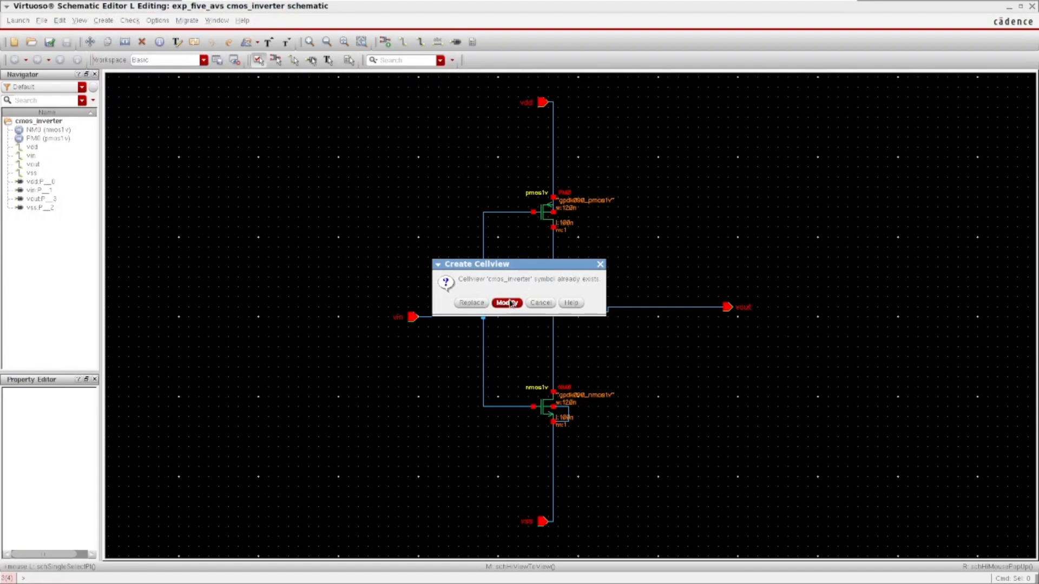
pyautogui.click(494, 304)
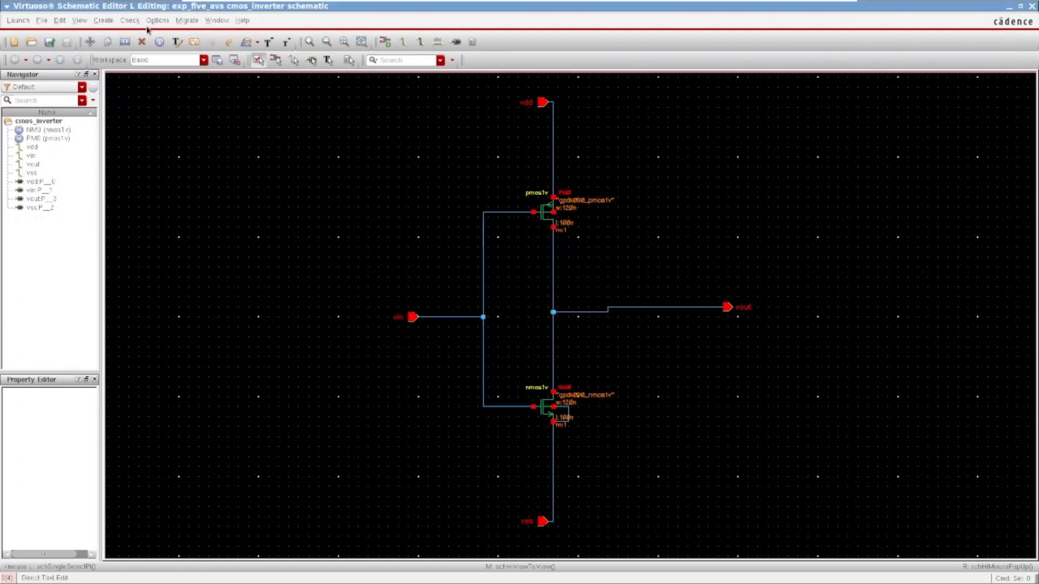
# Step: Create a symbol cellview from the cmos_inverter schematic view, choosing to replace the existing symbol
pyautogui.click(103, 22)
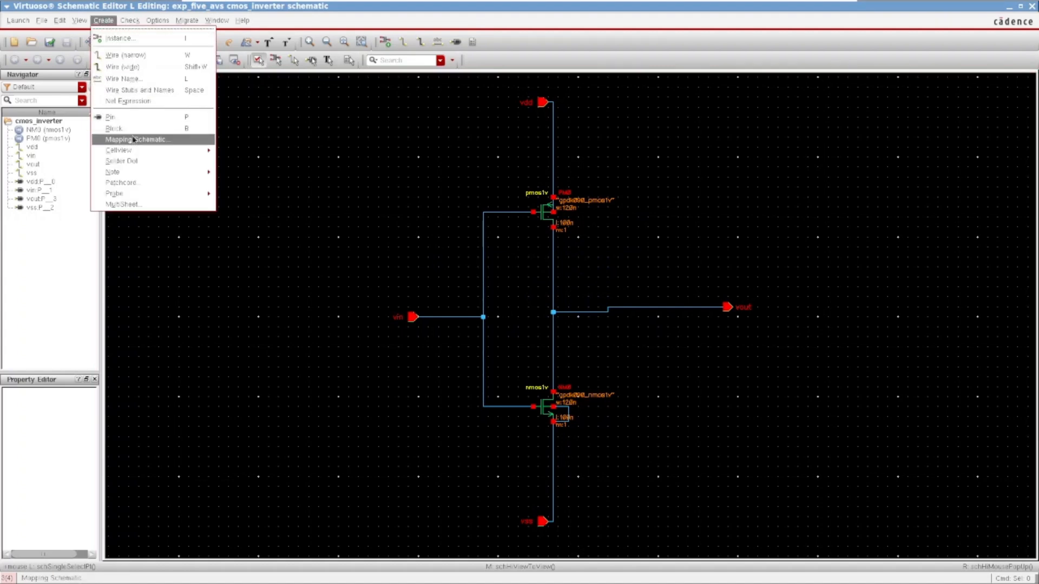
pyautogui.moveTo(206, 150)
pyautogui.click(254, 157)
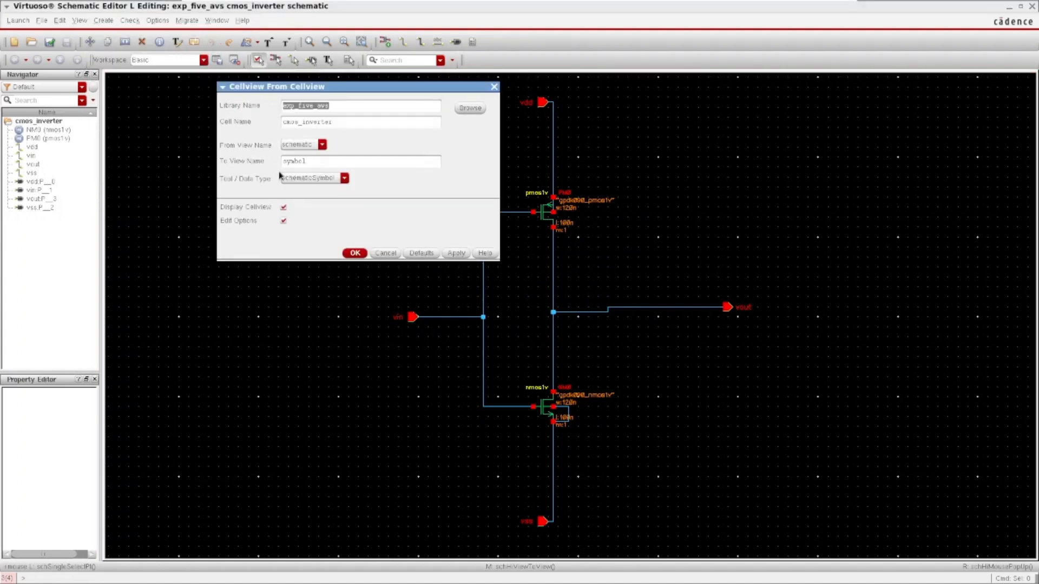
pyautogui.click(362, 253)
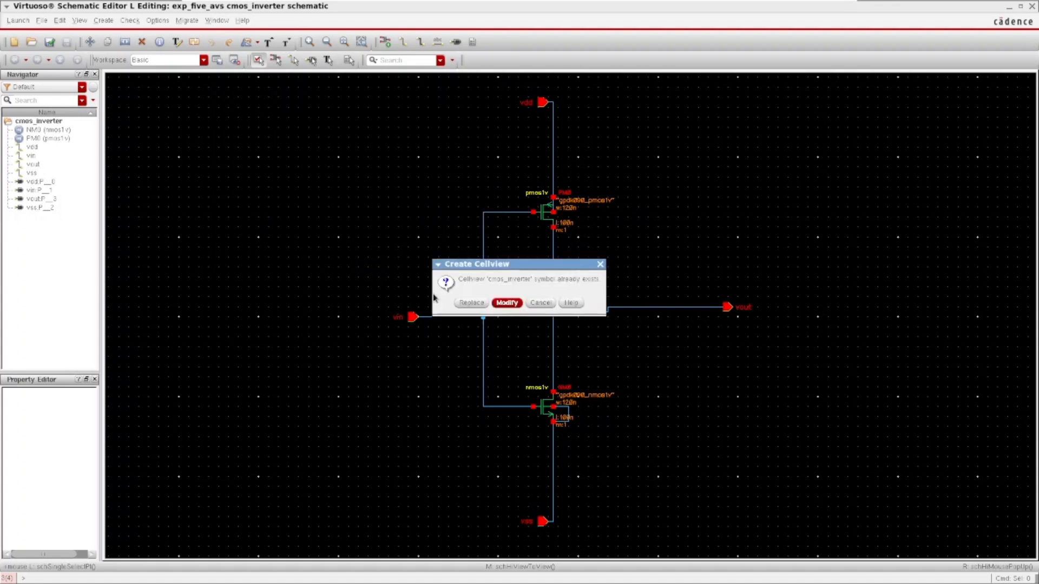
pyautogui.click(462, 301)
# Step: Assign the symbol's pins: vin as left pin, vout as right pin, vdd as top pin and vss as bottom pin
pyautogui.click(361, 142)
pyautogui.moveTo(300, 146); pyautogui.dragTo(252, 140)
pyautogui.write('v')
pyautogui.press('Tab')
pyautogui.click(318, 171)
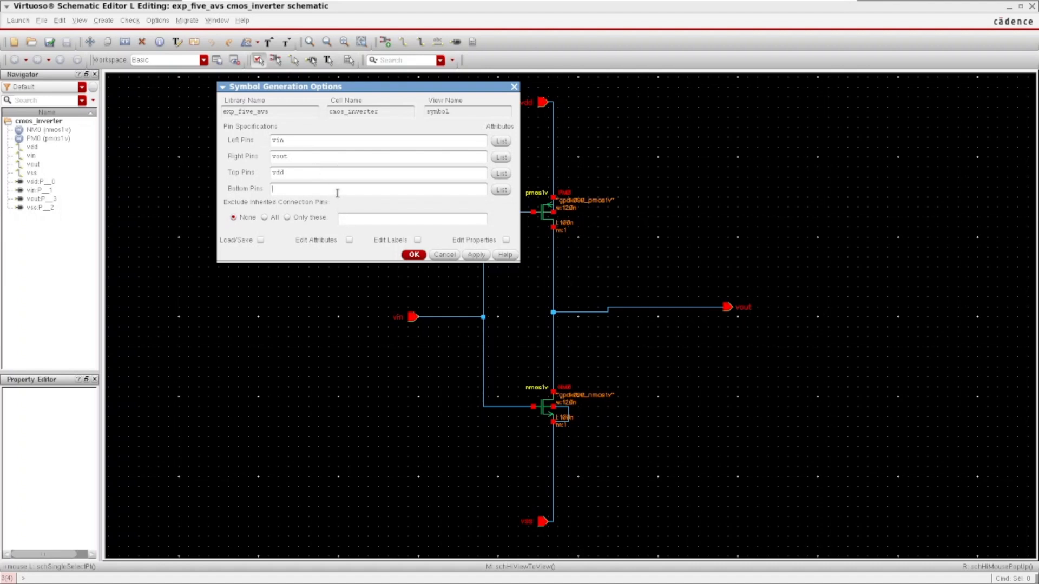
# Step: Generate the symbol with the base cell CDF overwritten, and close the symbol editor window
pyautogui.click(414, 256)
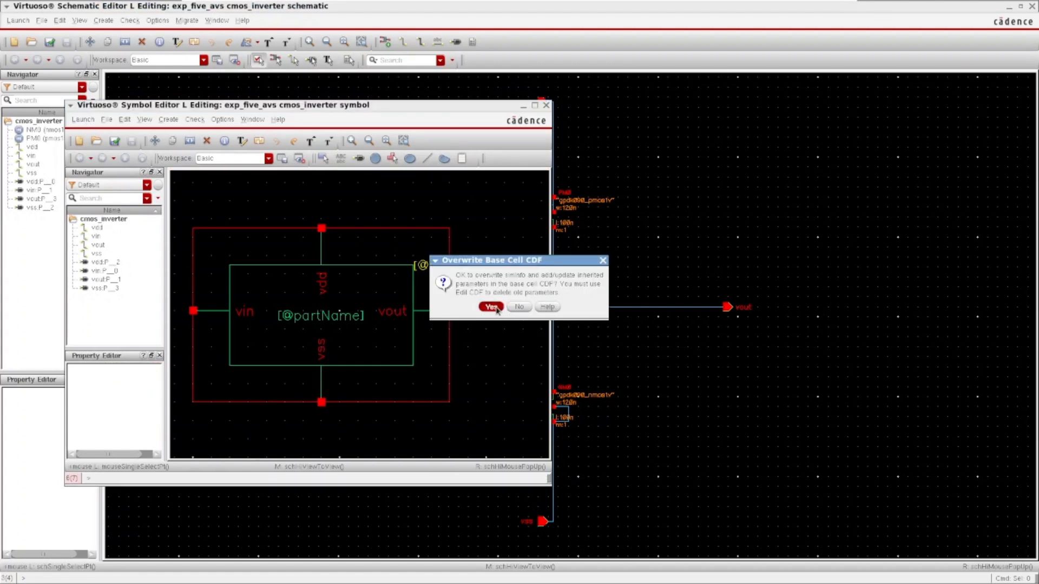
pyautogui.click(491, 307)
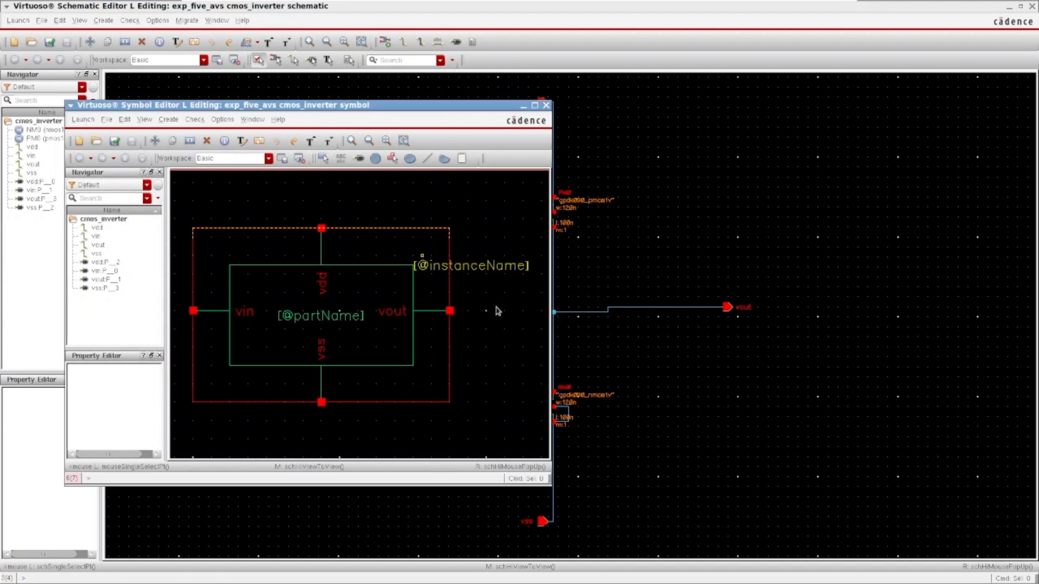
pyautogui.click(535, 105)
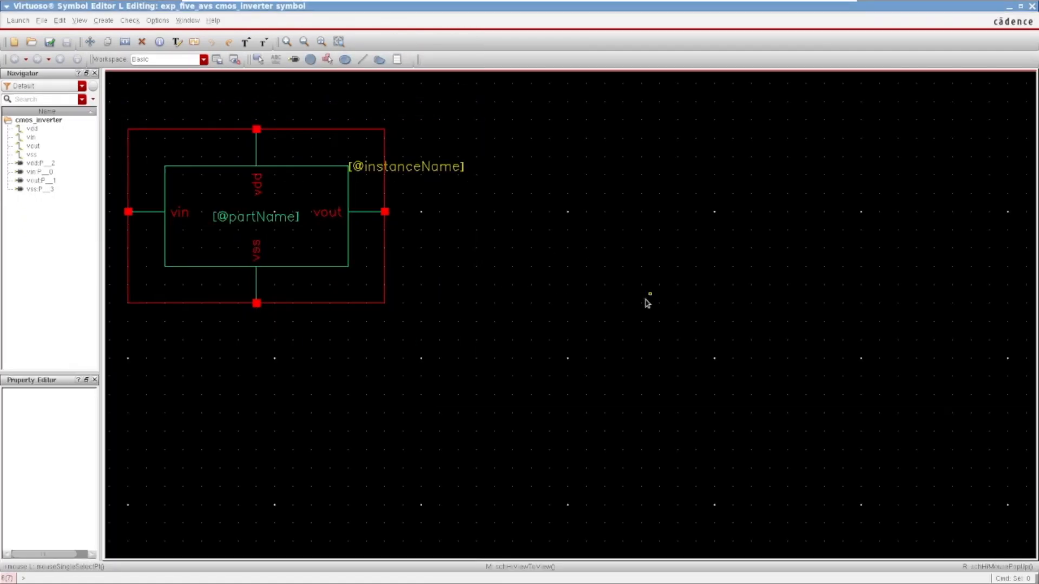
pyautogui.click(1031, 6)
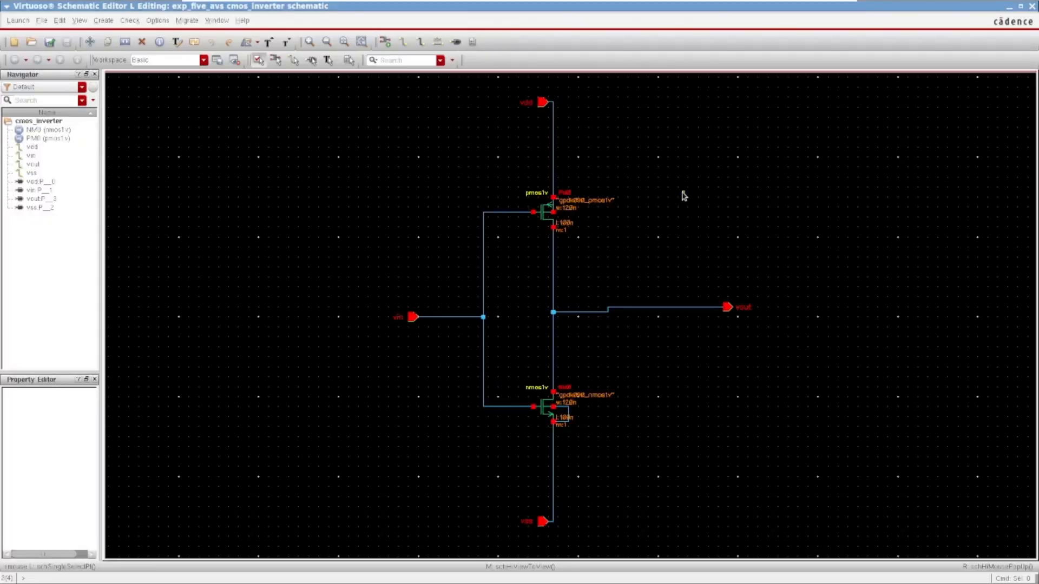